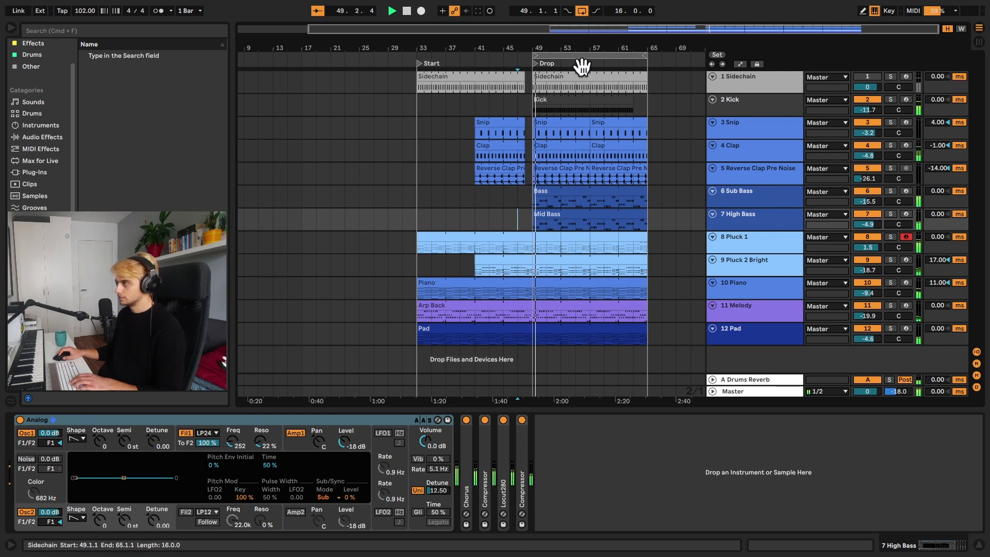
# Show the Auto Filter on the Pluck 1 track and play the arrangement from the Start marker at bar 33.
pyautogui.moveTo(555, 47); pyautogui.dragTo(462, 51)
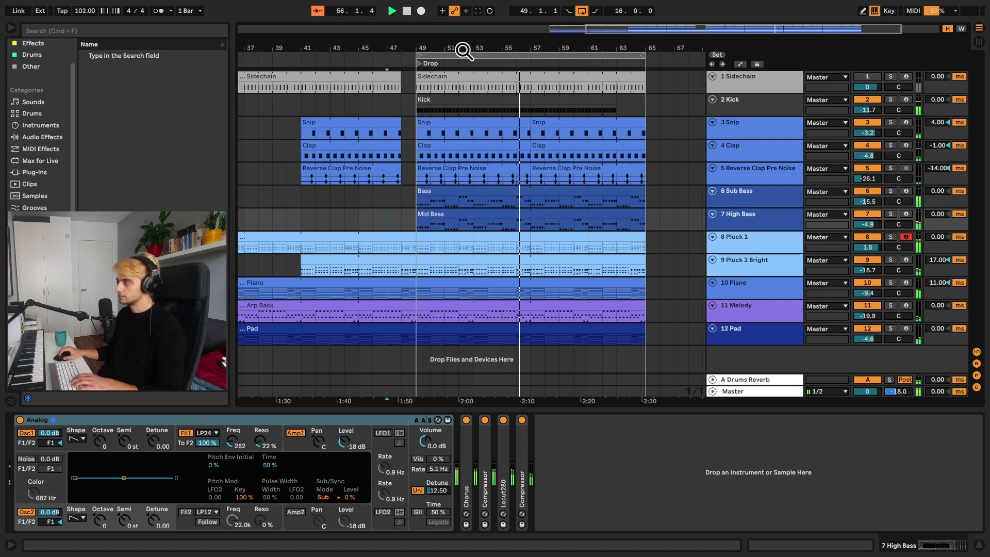
pyautogui.press('space')
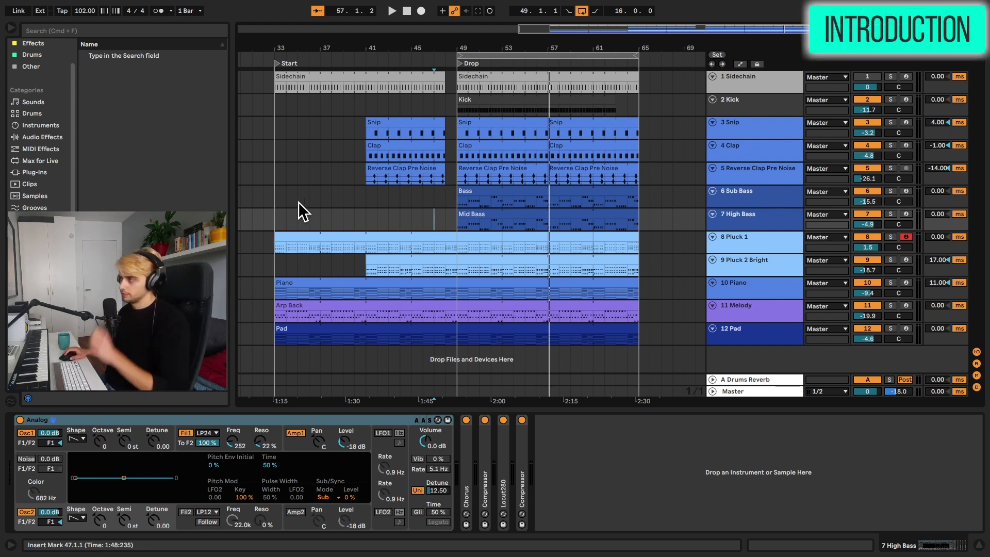
pyautogui.click(277, 238)
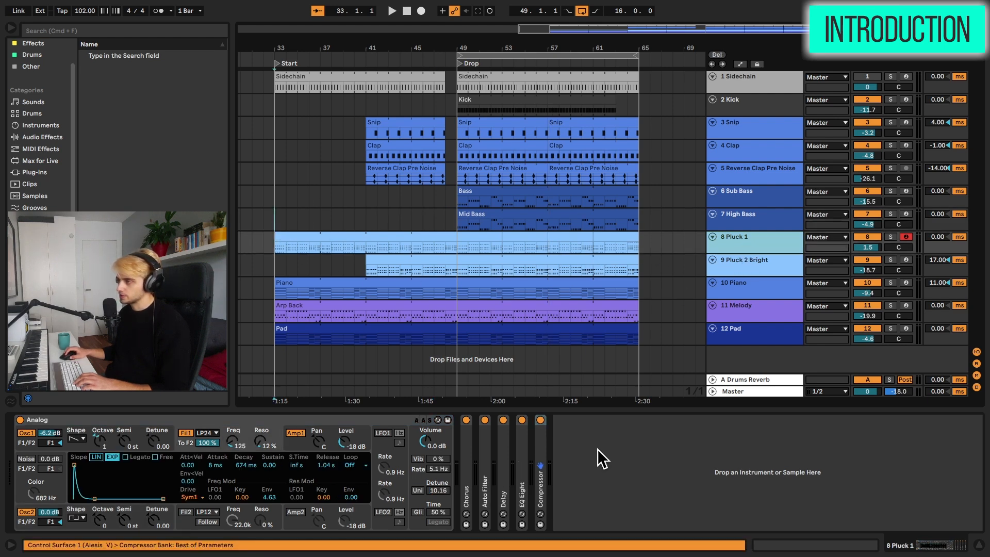
pyautogui.doubleClick(487, 432)
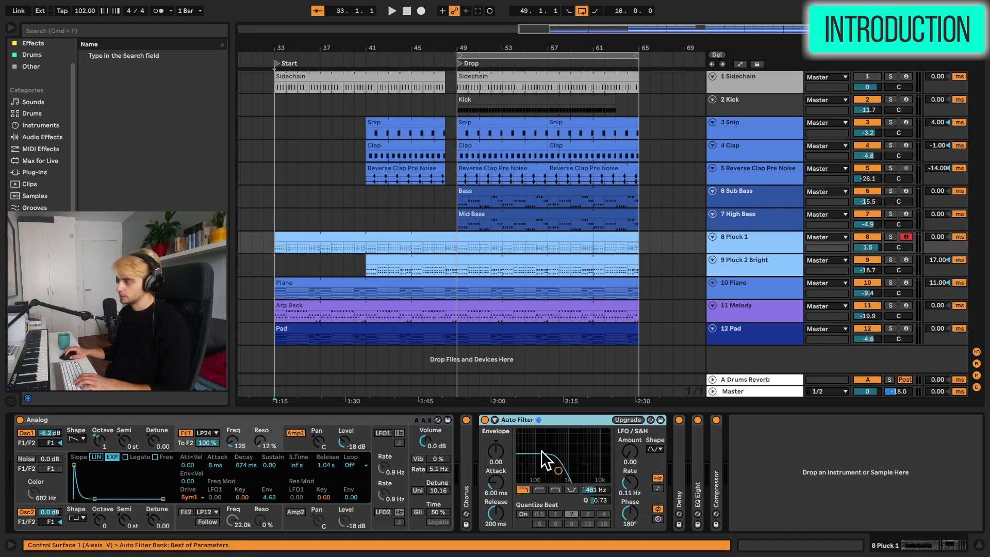
pyautogui.press('space')
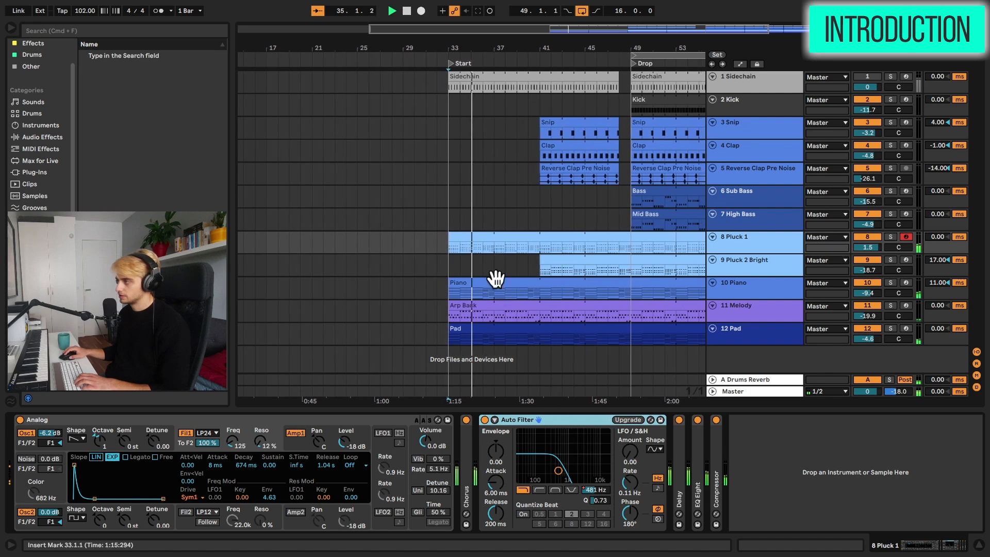
# Listen to the section around bar 41, briefly soloing the Pluck 1 track, and stop playback.
pyautogui.click(508, 219)
pyautogui.click(499, 247)
pyautogui.press('space')
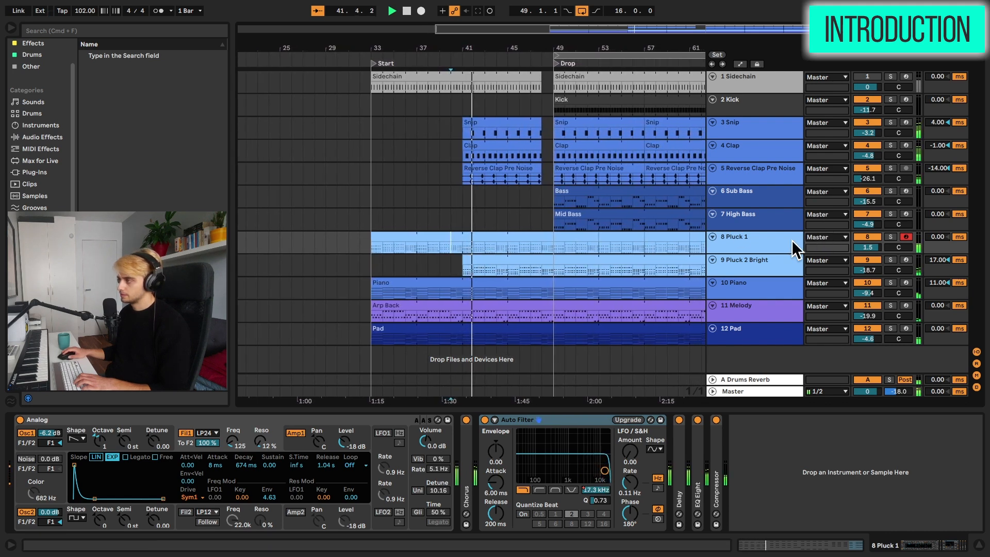
pyautogui.click(890, 237)
pyautogui.click(891, 238)
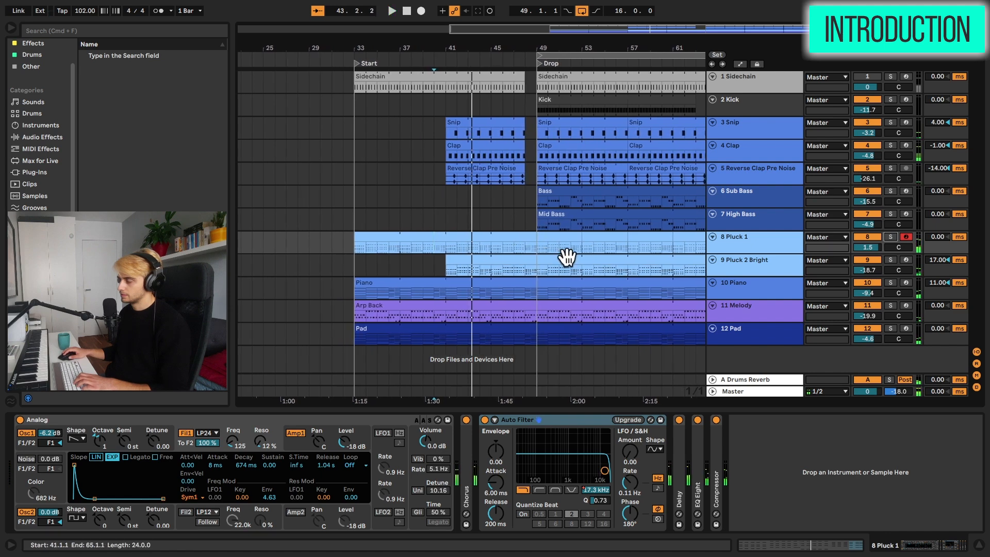
pyautogui.hscroll(5, 426, 240)
pyautogui.moveTo(433, 225)
pyautogui.mouseDown()
pyautogui.moveTo(611, 224)
pyautogui.moveTo(434, 223)
pyautogui.mouseUp()
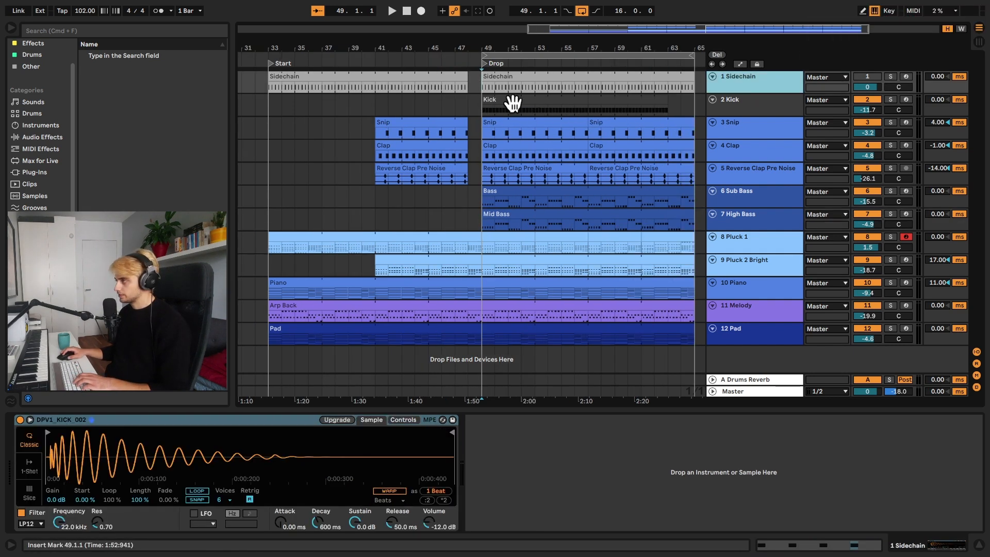
# Solo the Kick track and listen to it from the Drop at bar 49.
pyautogui.click(481, 107)
pyautogui.click(890, 99)
pyautogui.press('space')
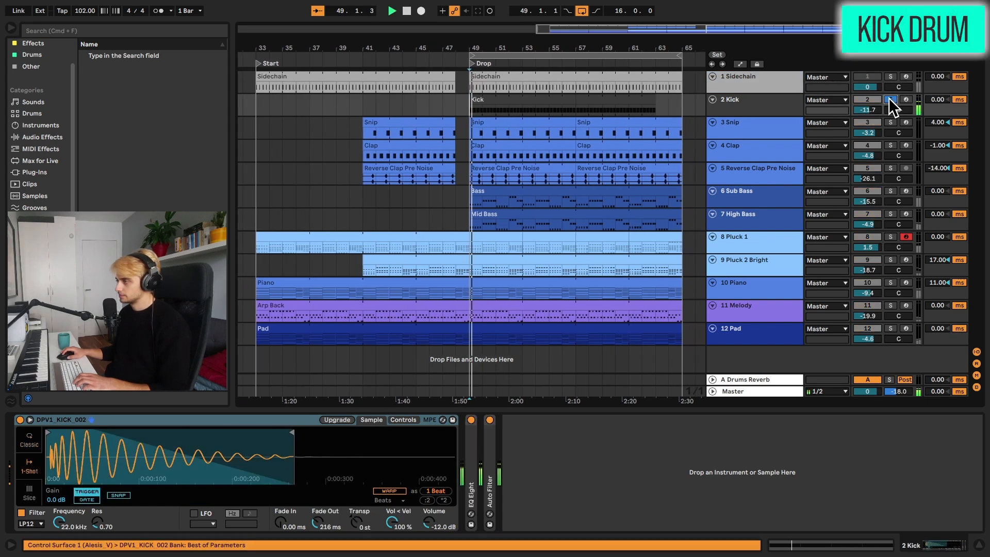
pyautogui.press('space')
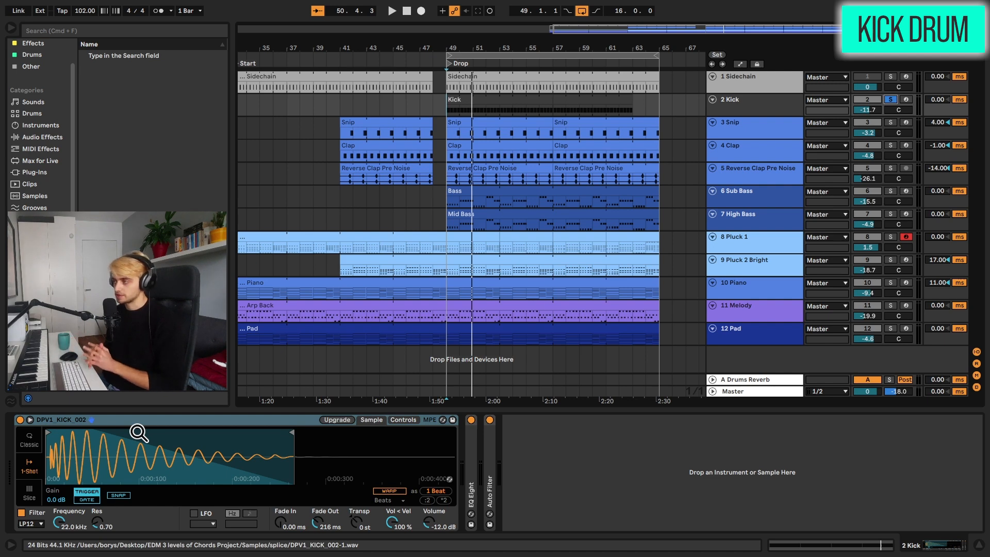
# Inspect the Kick track's EQ Eight and Auto Filter, collapse both devices, and check the sampler's Fade Out.
pyautogui.doubleClick(469, 437)
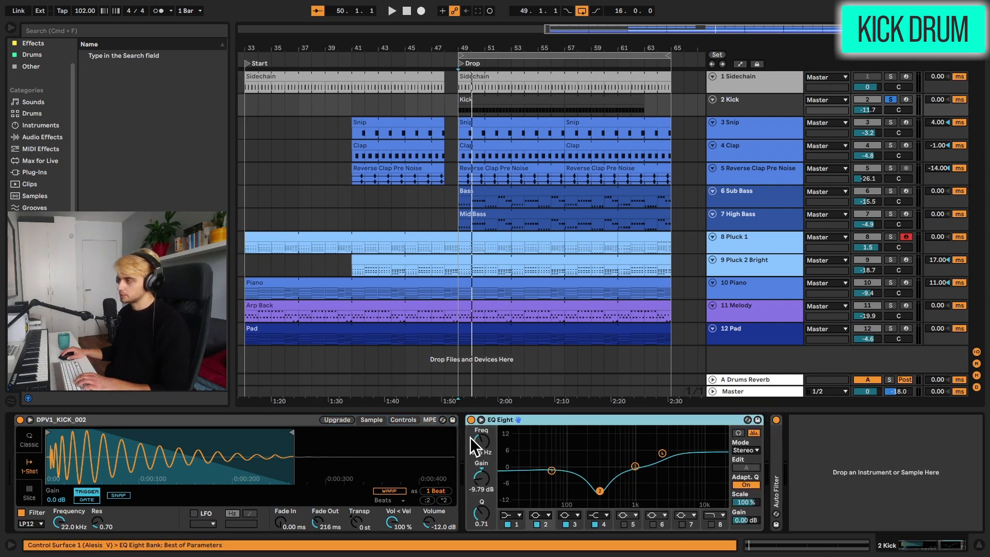
pyautogui.doubleClick(773, 440)
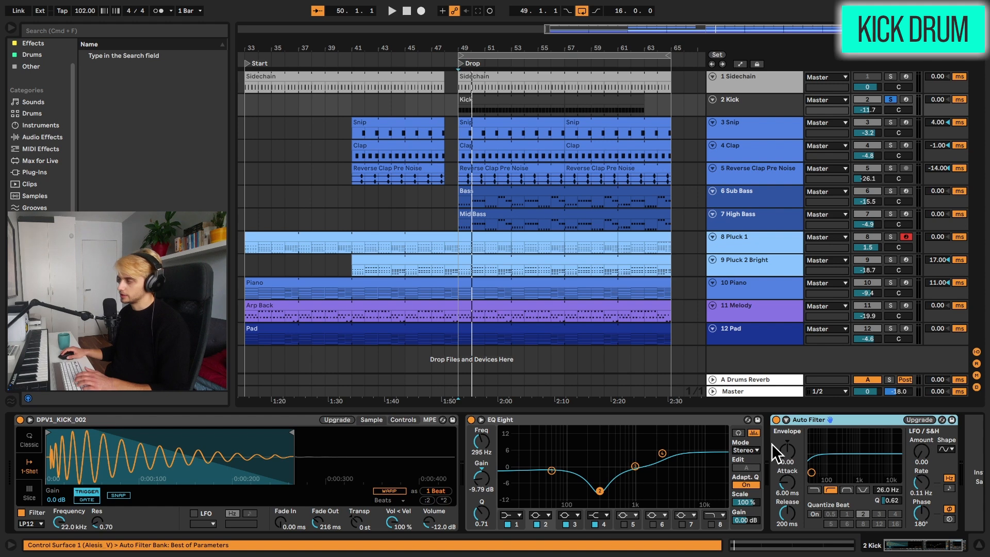
pyautogui.doubleClick(808, 421)
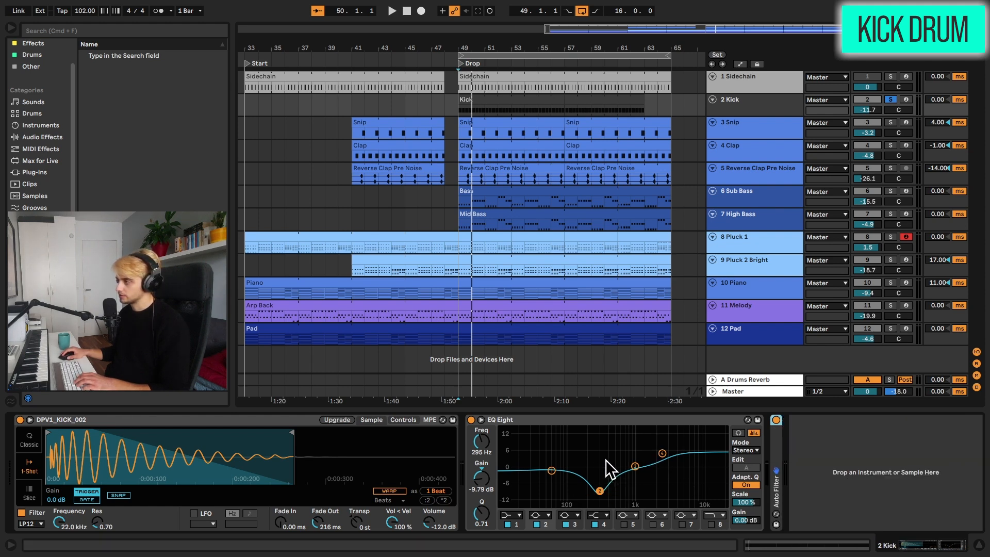
pyautogui.doubleClick(625, 420)
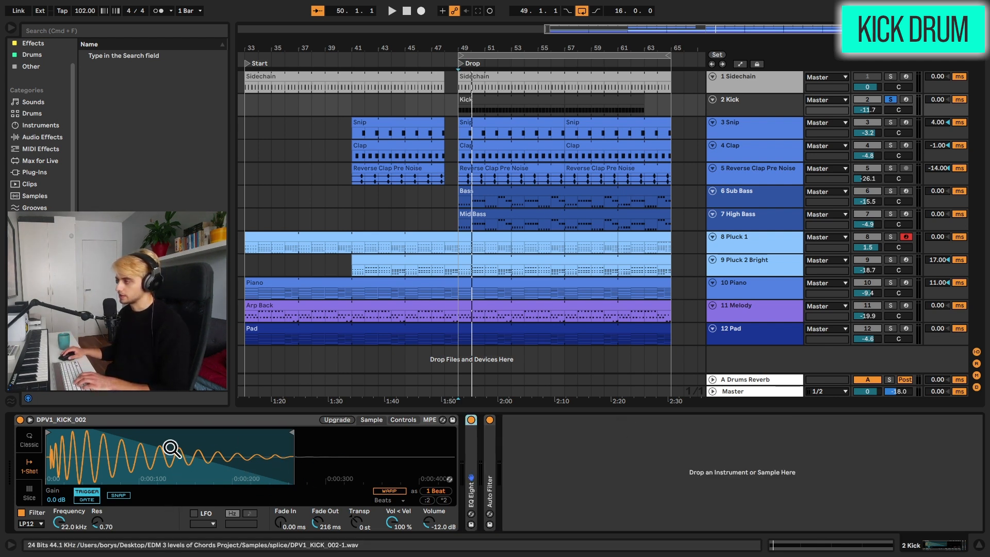
pyautogui.moveTo(318, 520)
pyautogui.mouseDown()
pyautogui.moveTo(318, 511)
pyautogui.moveTo(318, 539)
pyautogui.moveTo(318, 519)
pyautogui.mouseUp()
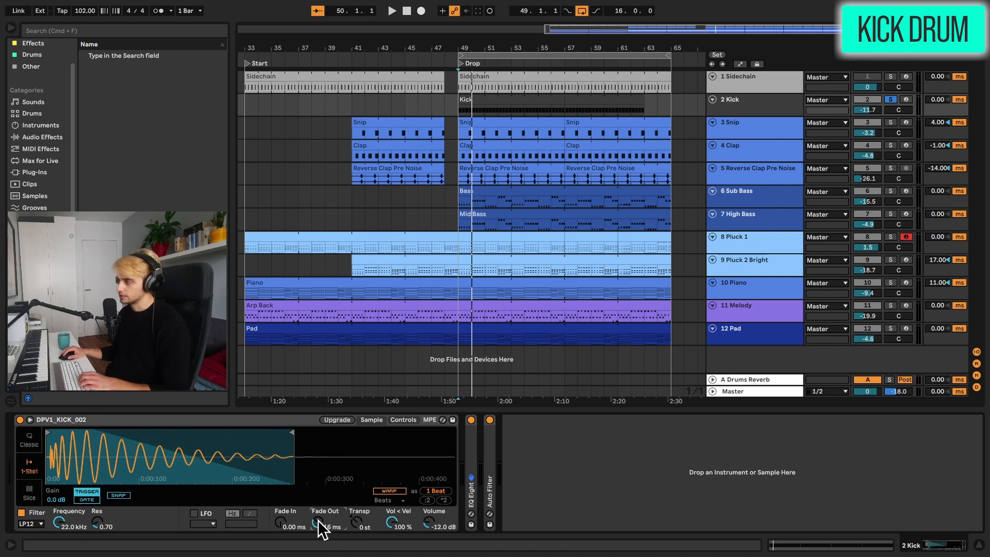
# Solo the Sidechain track and compare its clips with the Kick track at bars 49, 41 and 33.
pyautogui.click(891, 76)
pyautogui.click(781, 85)
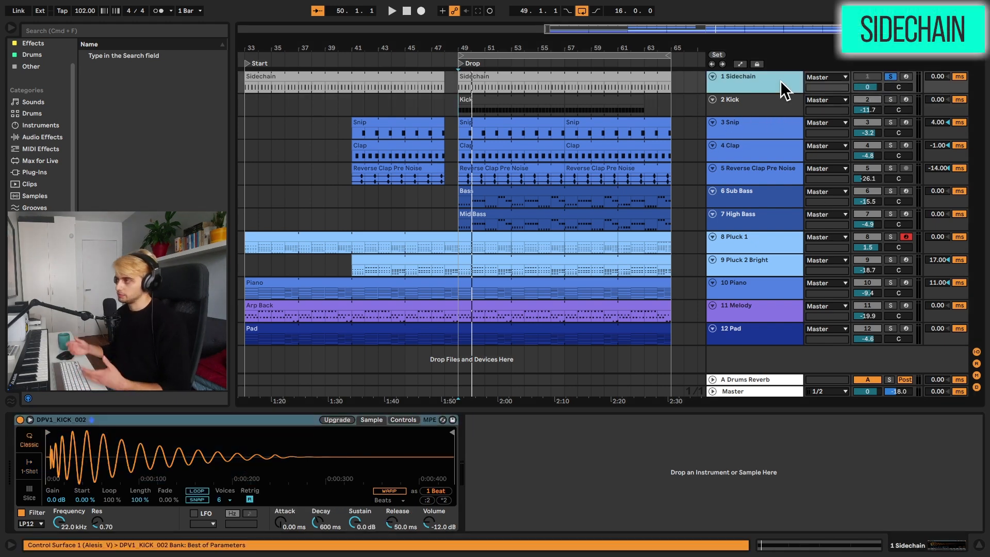
pyautogui.click(456, 89)
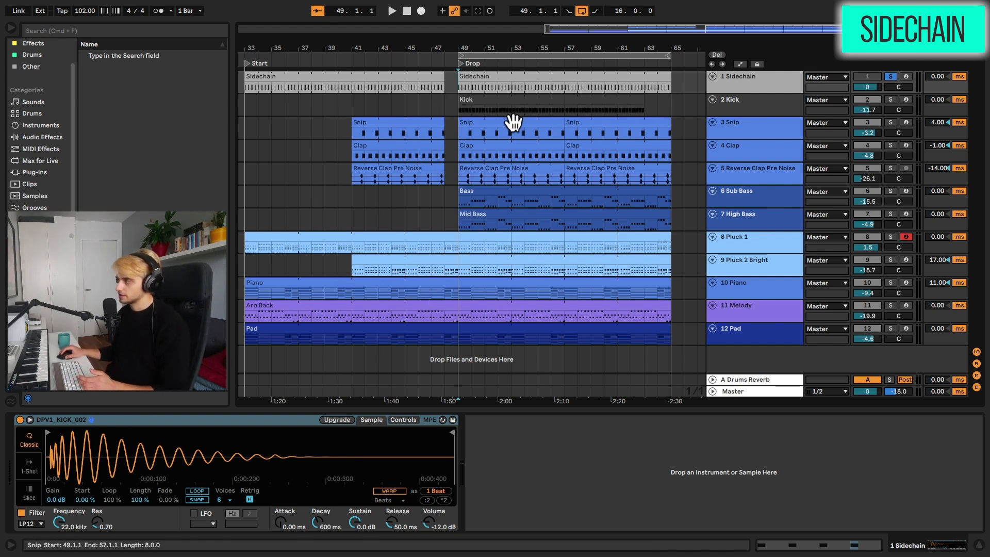
pyautogui.click(351, 103)
pyautogui.click(248, 105)
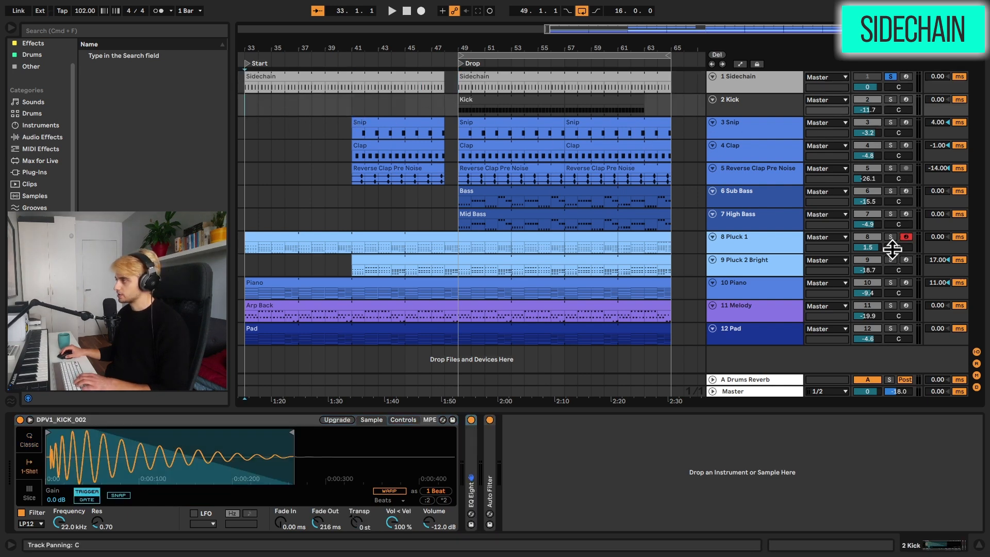
# Play the soloed Pluck 1 track from bar 41 and expand its Compressor to examine the ducking.
pyautogui.click(779, 243)
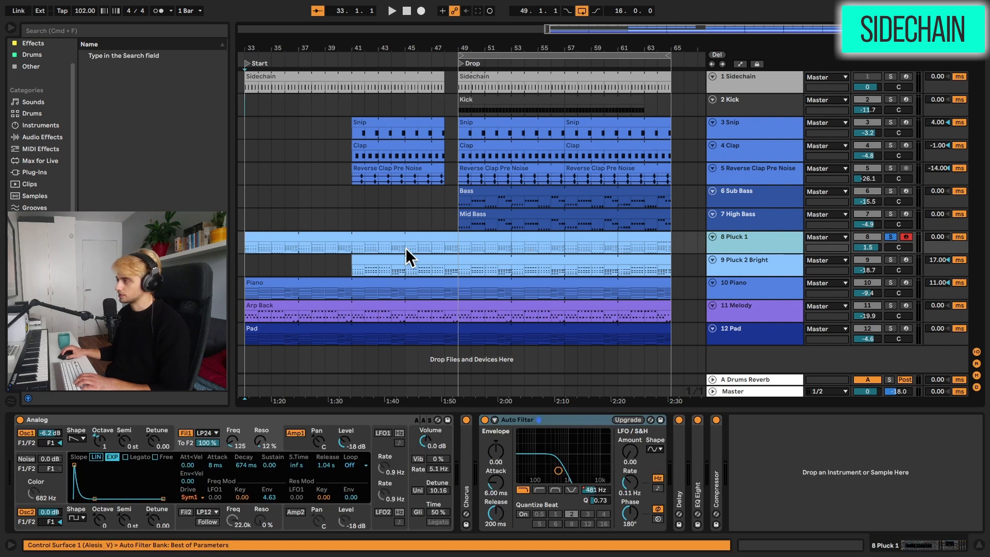
pyautogui.click(355, 246)
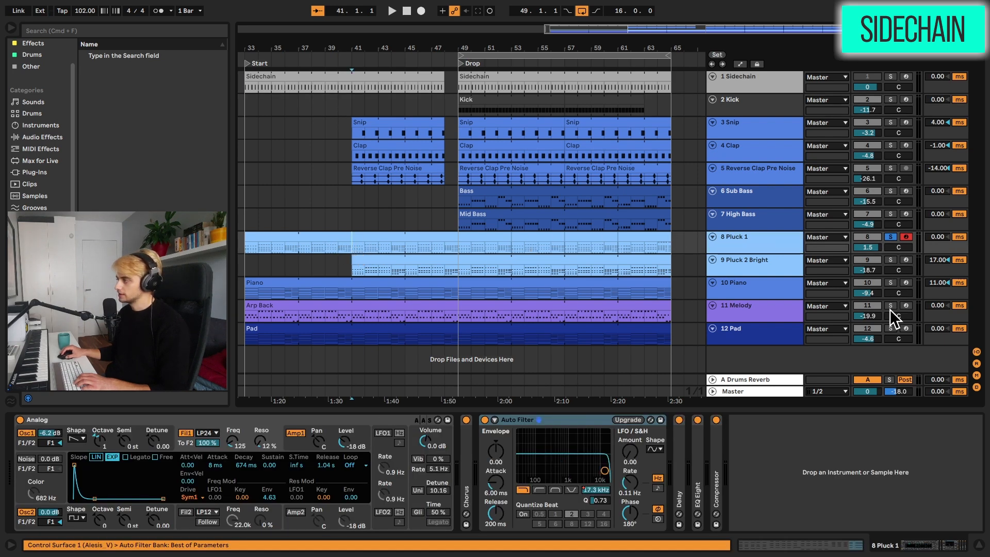
pyautogui.press('space')
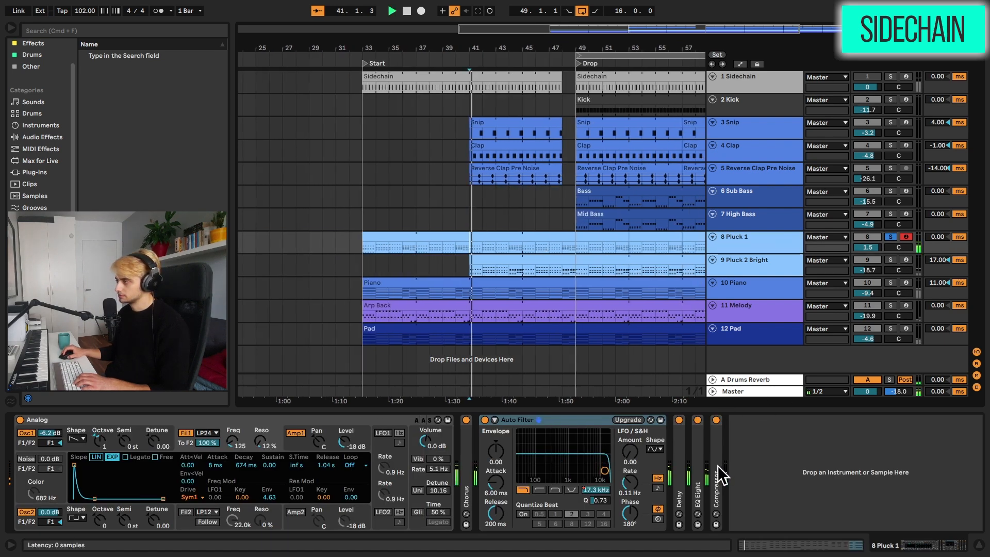
pyautogui.doubleClick(717, 471)
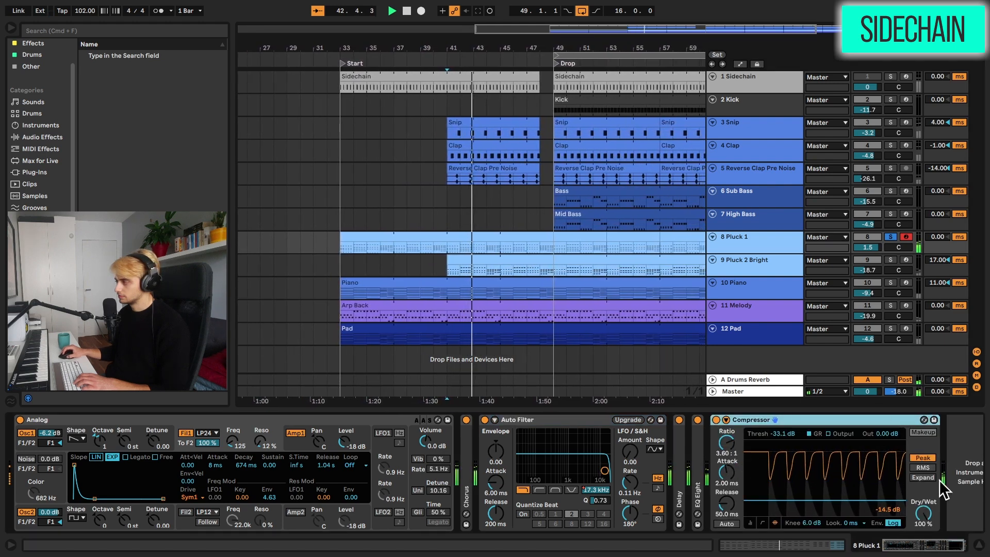
pyautogui.press('space')
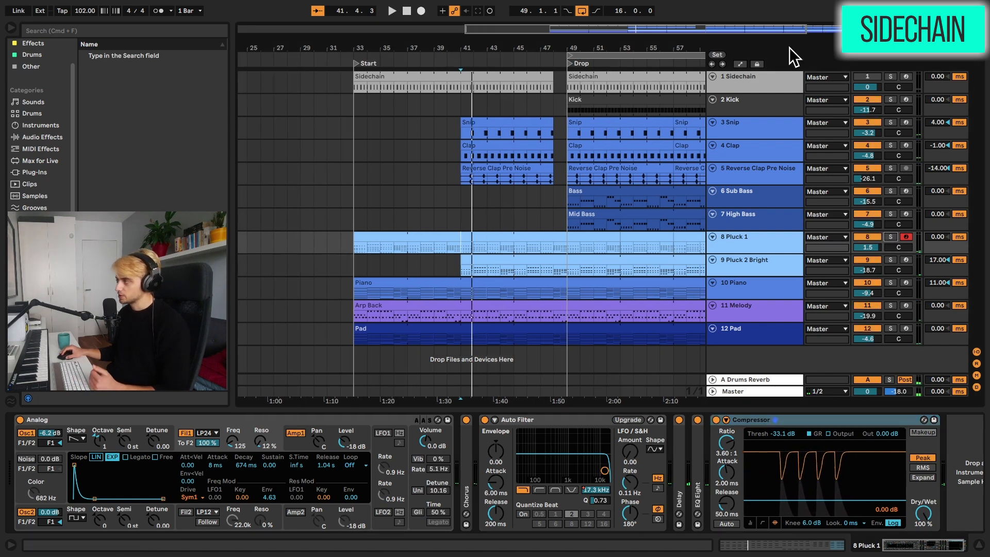
# Review the Sidechain track's device and unfold the sidechain settings of Pluck 1's Compressor.
pyautogui.click(764, 85)
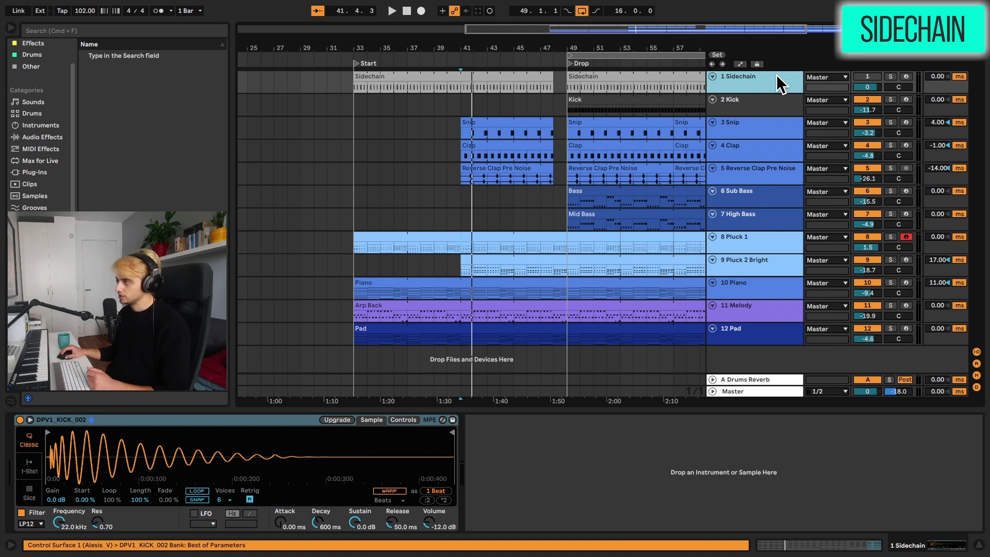
pyautogui.click(735, 250)
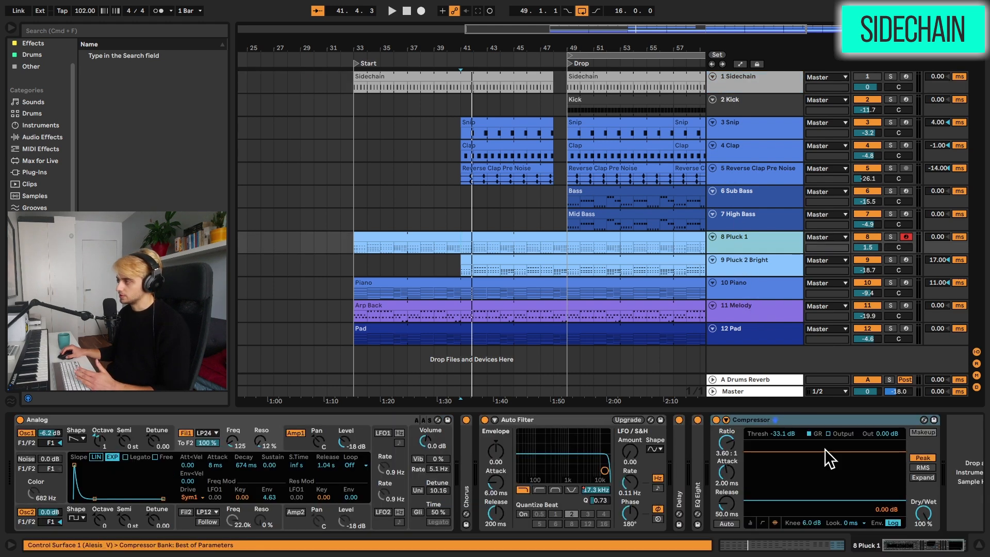
pyautogui.click(725, 419)
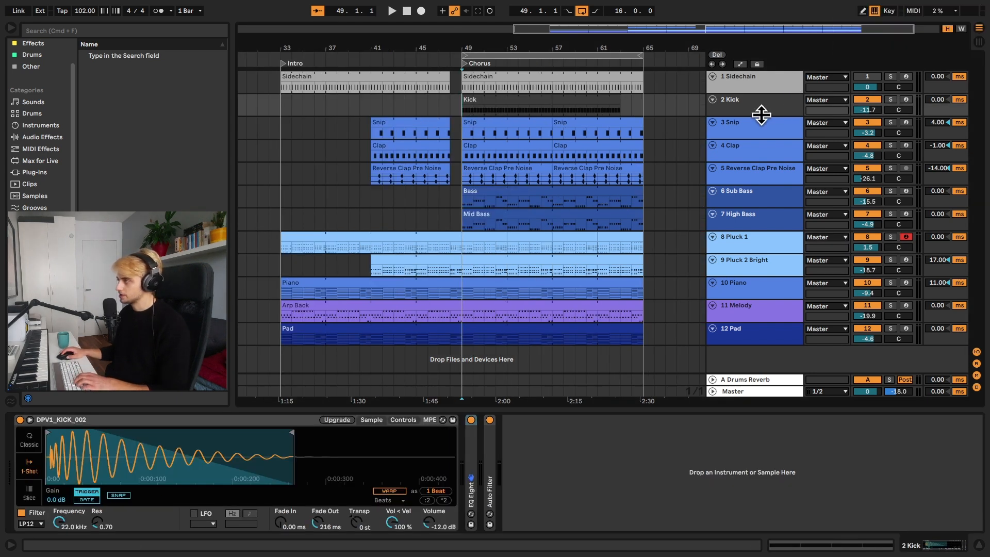
# Select the Snip, Clap and Reverse Clap Pre Noise tracks together, and review each one individually.
pyautogui.click(772, 130)
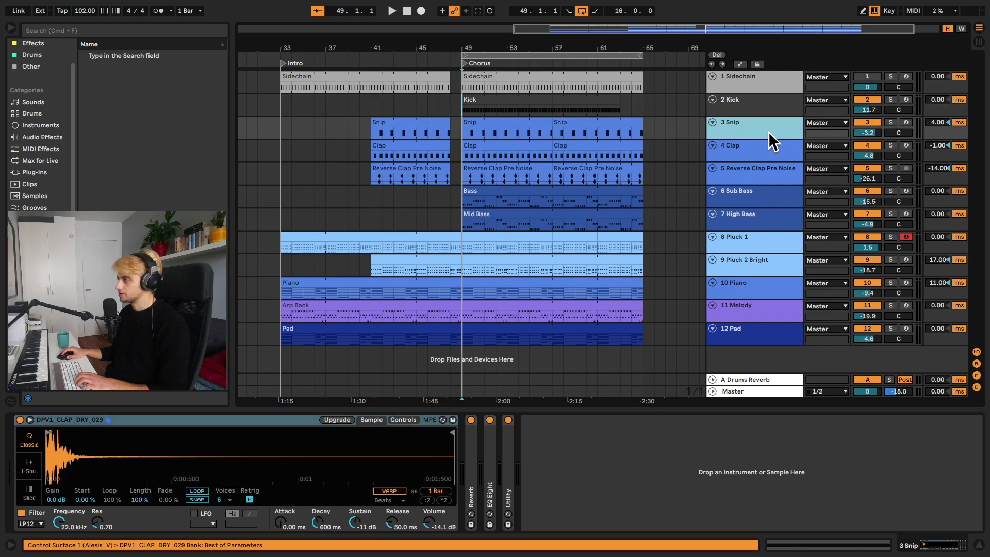
pyautogui.keyDown('shift'); pyautogui.click(755, 153); pyautogui.keyUp('shift')
pyautogui.keyDown('shift'); pyautogui.click(754, 166); pyautogui.keyUp('shift')
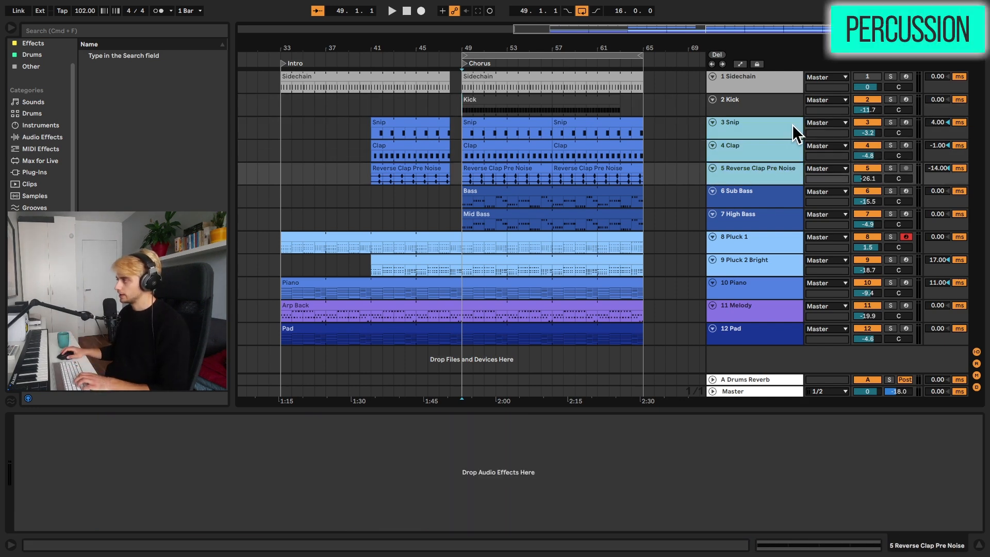
pyautogui.click(796, 125)
pyautogui.click(779, 154)
pyautogui.click(776, 166)
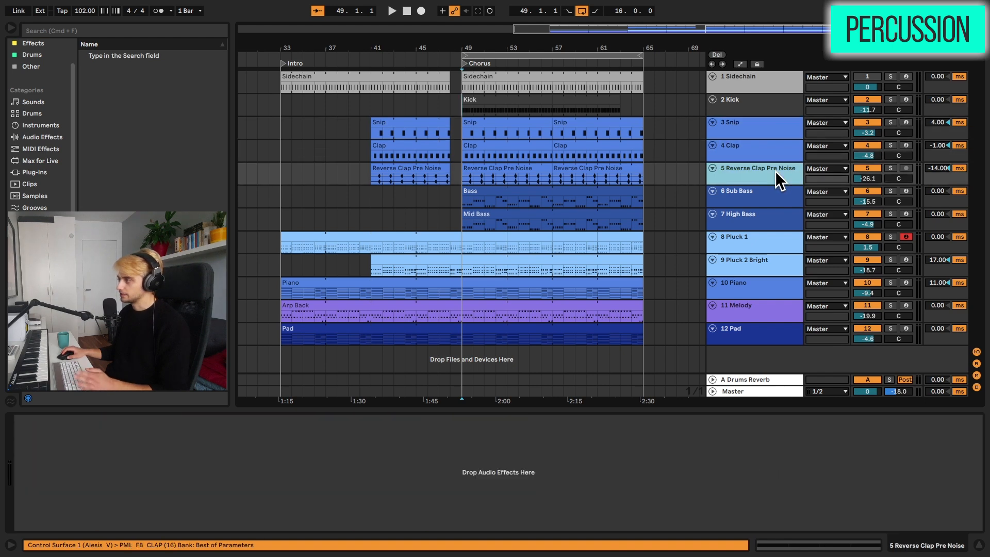
# Solo the Snip, Clap and Reverse Clap Pre Noise tracks, add the Kick, and listen to the Chorus from bar 49.
pyautogui.click(834, 128)
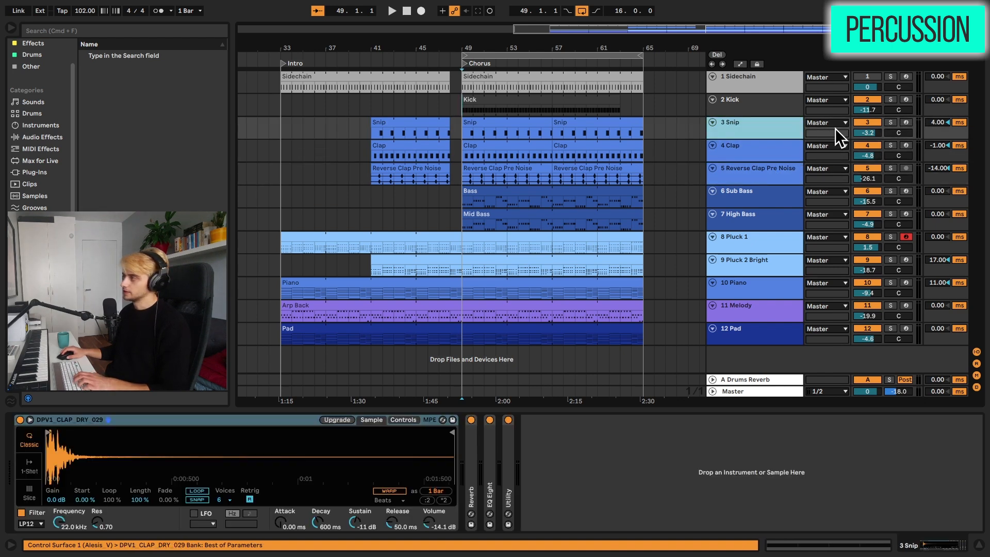
pyautogui.click(888, 122)
pyautogui.press('space')
pyautogui.click(889, 145)
pyautogui.click(890, 169)
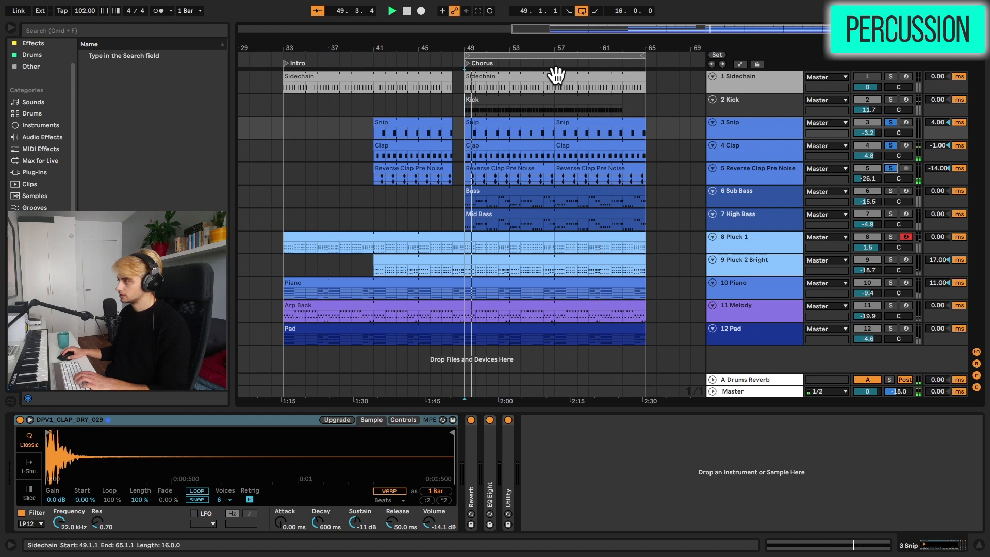
pyautogui.click(890, 99)
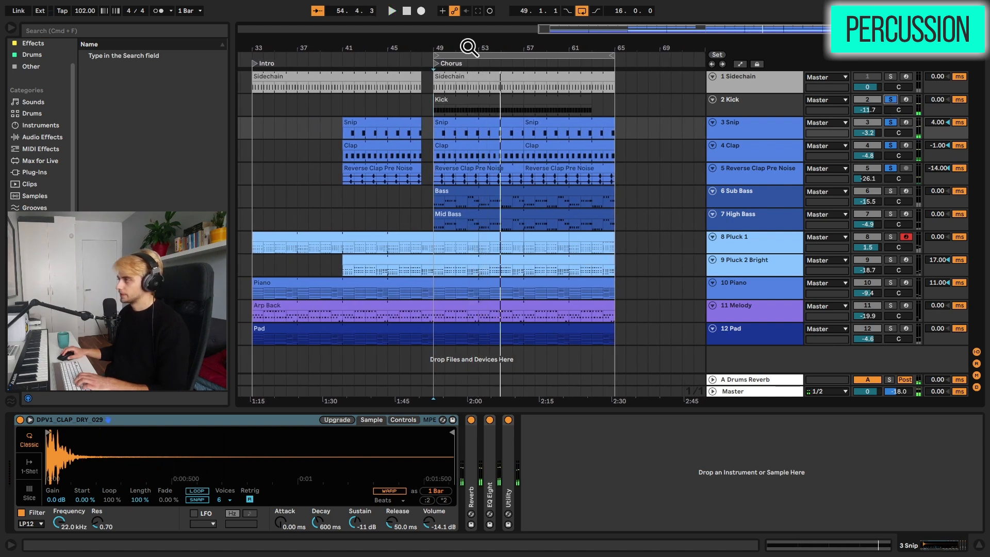
pyautogui.press('space')
# Examine the percussion patterns in the first bars of the Chorus and select the Snip track.
pyautogui.moveTo(467, 47); pyautogui.dragTo(467, 71)
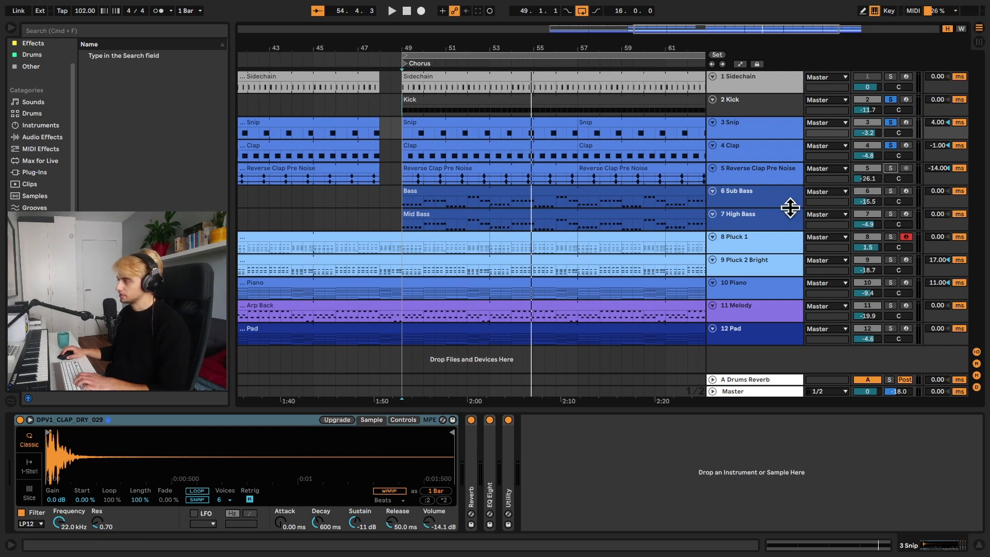
pyautogui.moveTo(428, 50); pyautogui.dragTo(427, 139)
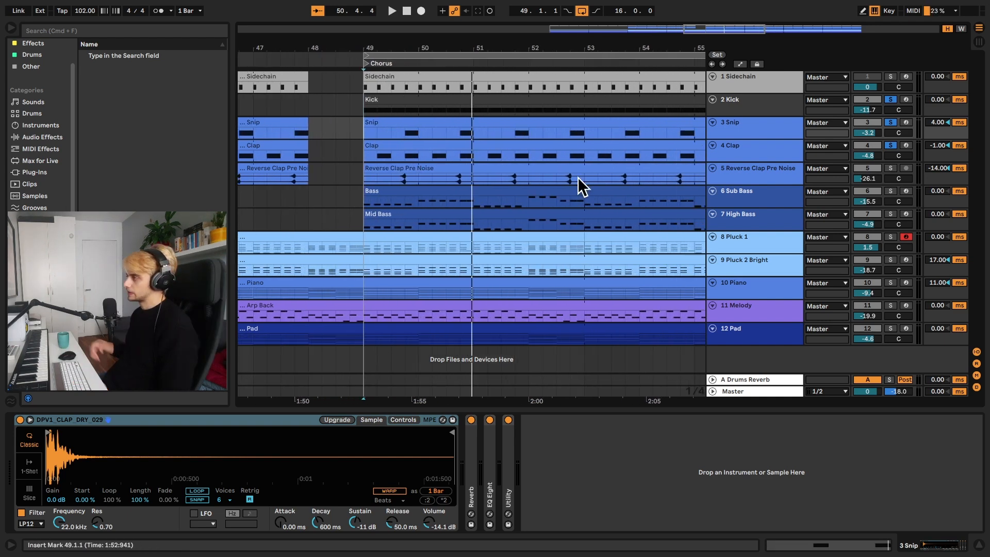
pyautogui.click(763, 132)
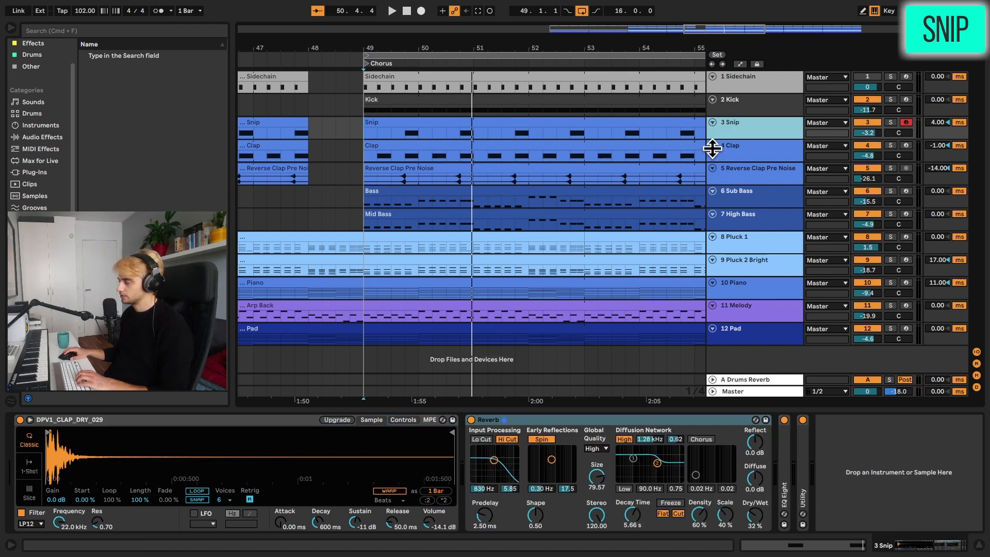
# Enlarge the Snip track to check its send level, and review the Reverb on the A Drums Reverb return track.
pyautogui.moveTo(712, 148); pyautogui.dragTo(712, 176)
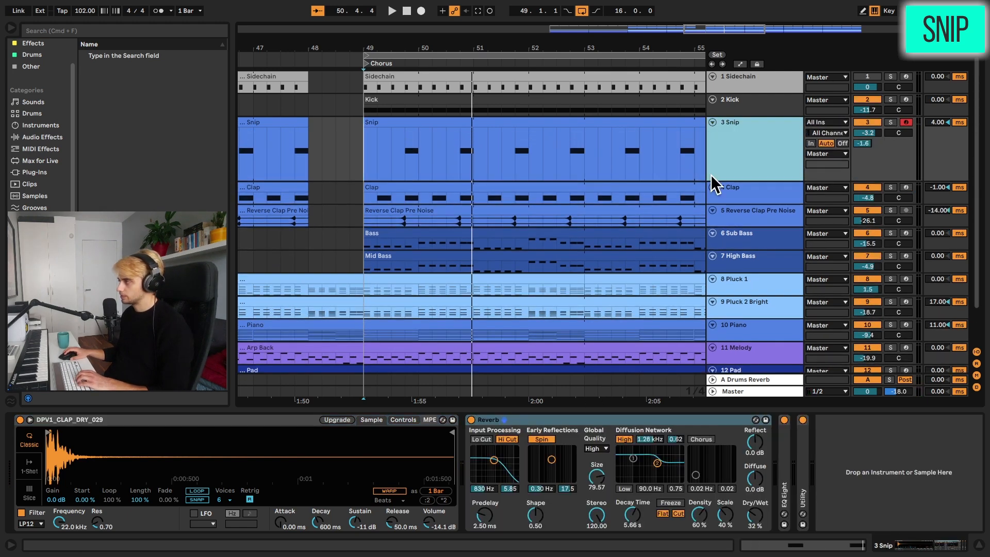
pyautogui.click(869, 145)
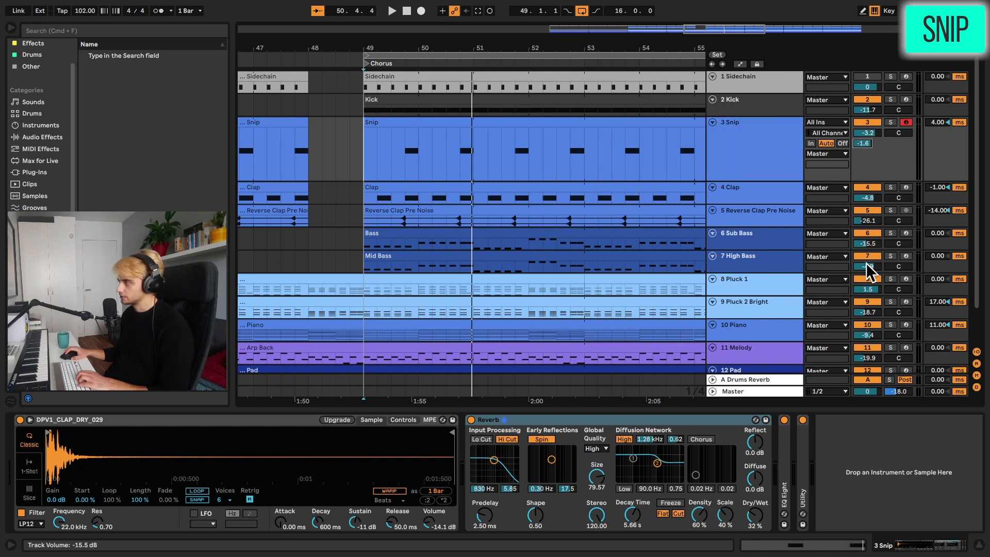
pyautogui.click(762, 381)
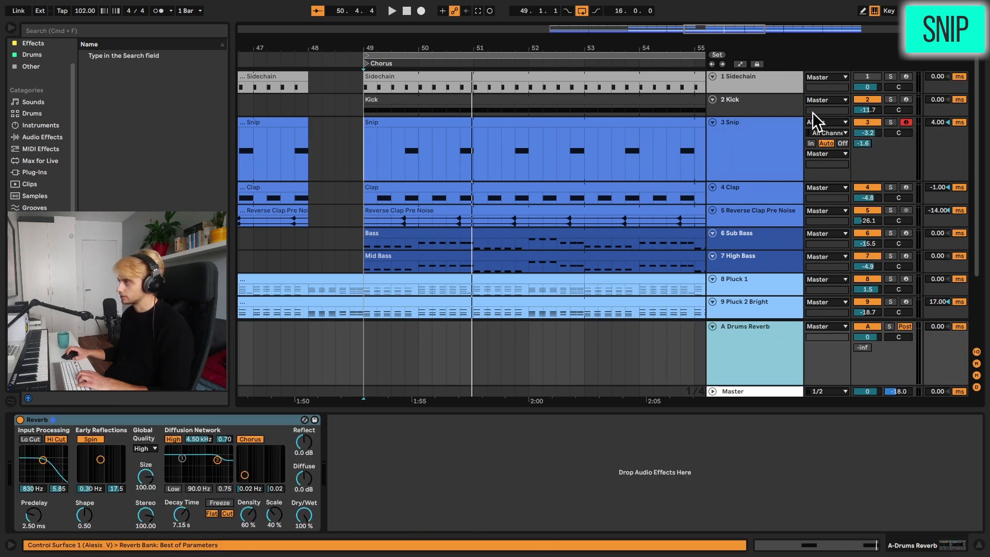
# Solo the Snip track and listen to it with its EQ Eight switched off and on for comparison.
pyautogui.click(753, 122)
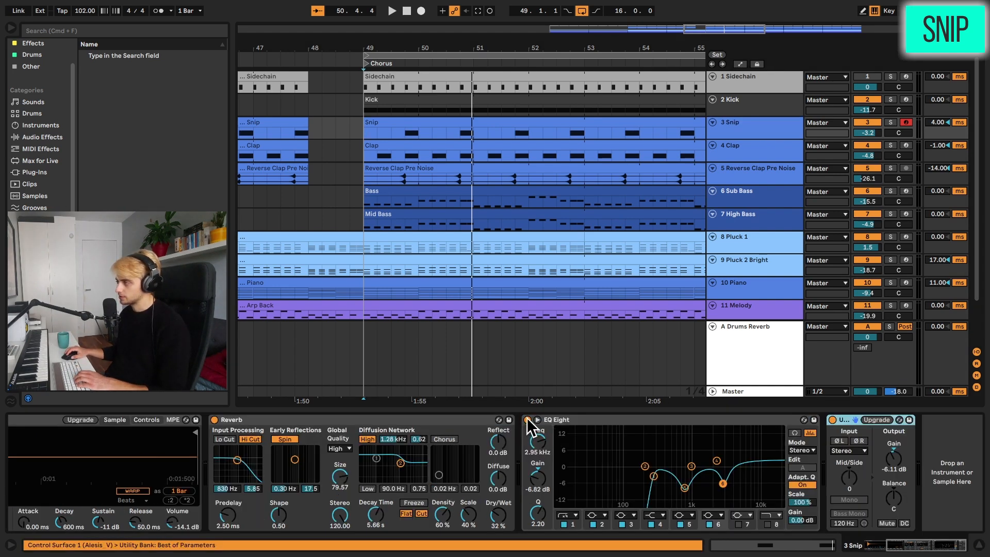
pyautogui.click(527, 420)
pyautogui.click(527, 420)
pyautogui.press('space')
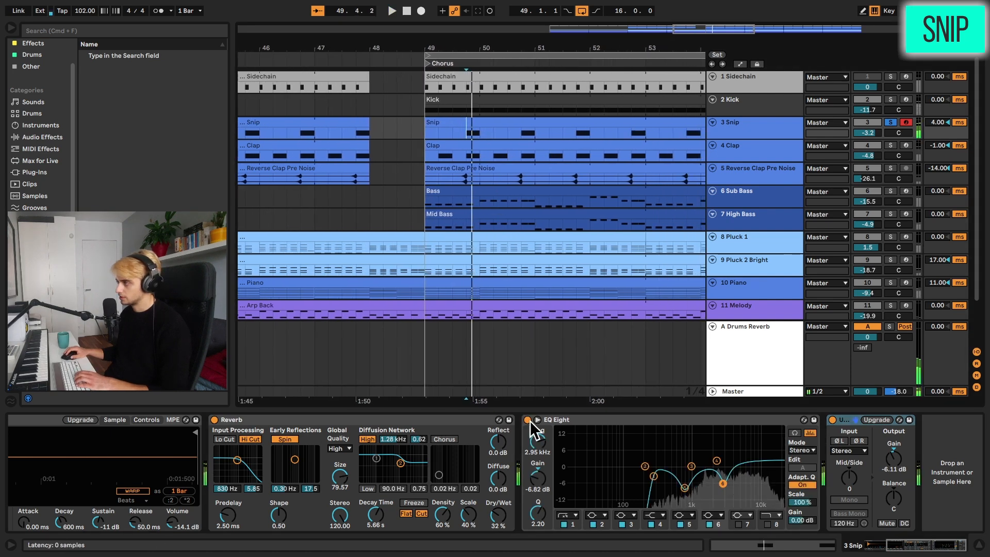
pyautogui.click(527, 420)
pyautogui.click(527, 419)
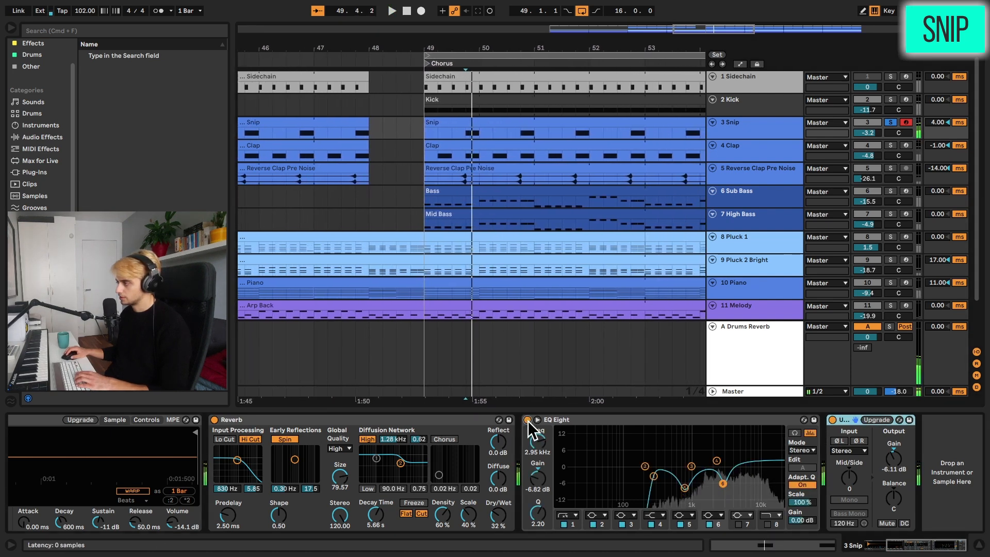
pyautogui.press('space')
pyautogui.click(895, 123)
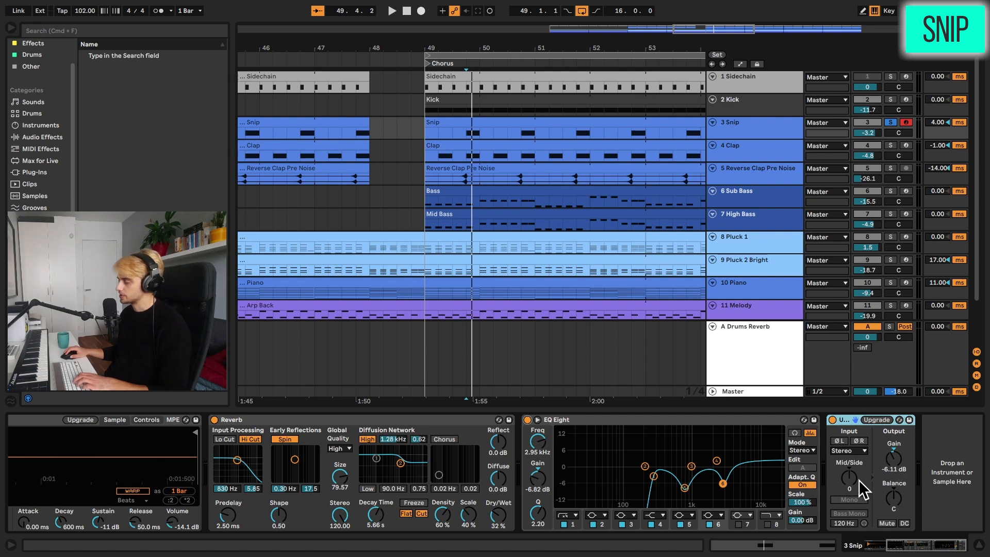
# Solo the Clap track and listen to it from bar 49, bypassing and re-enabling its Chorus.
pyautogui.click(749, 148)
pyautogui.click(890, 145)
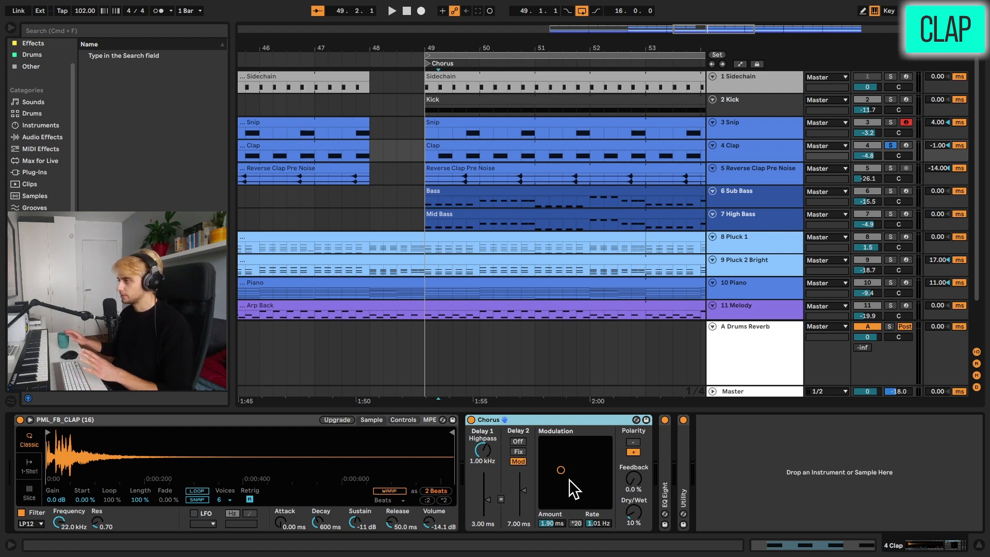
pyautogui.press('space')
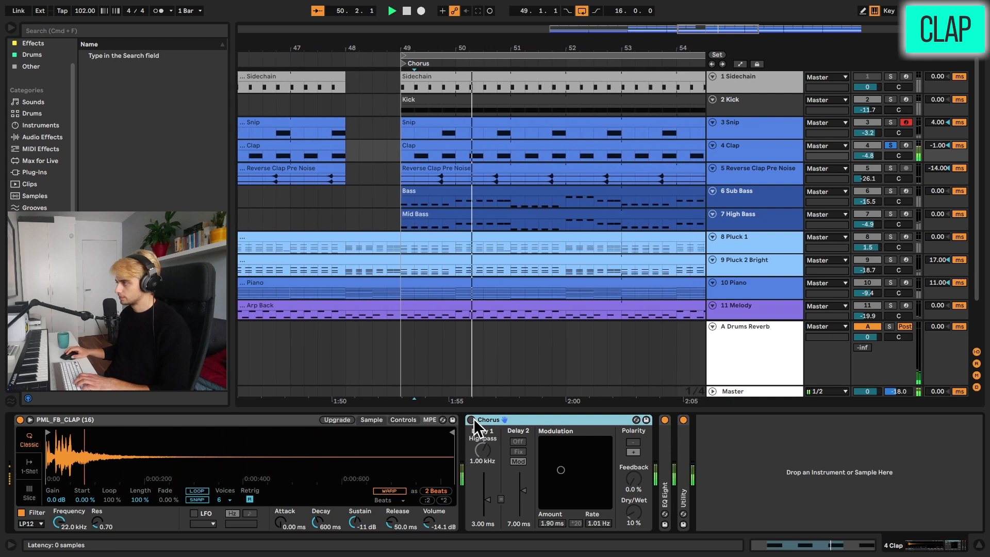
pyautogui.press('space')
# Bypass the Clap track's EQ Eight and Utility, unfold the EQ Eight, and compare the sound during playback.
pyautogui.click(665, 434)
pyautogui.keyDown('shift'); pyautogui.click(686, 437); pyautogui.keyUp('shift')
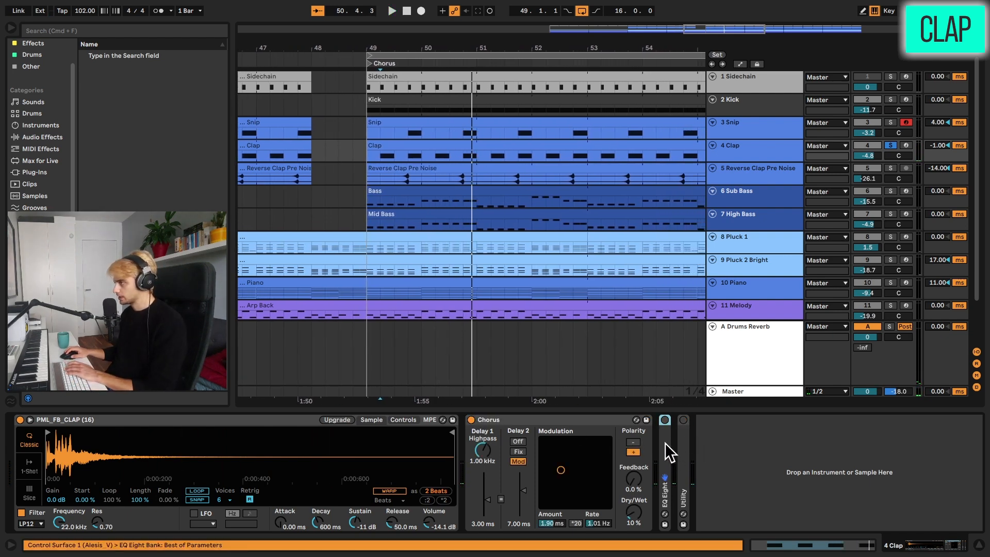
pyautogui.doubleClick(668, 443)
pyautogui.press('space')
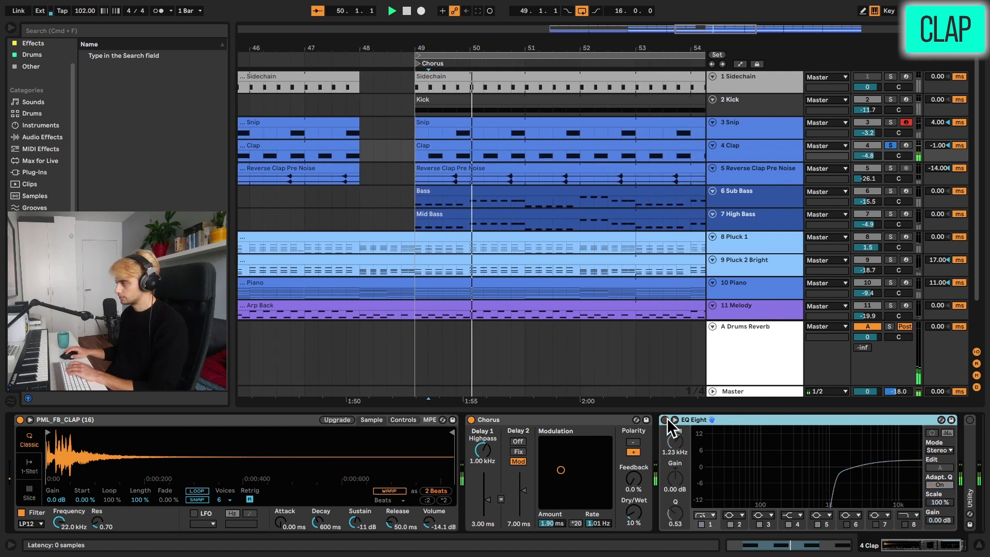
pyautogui.press('space')
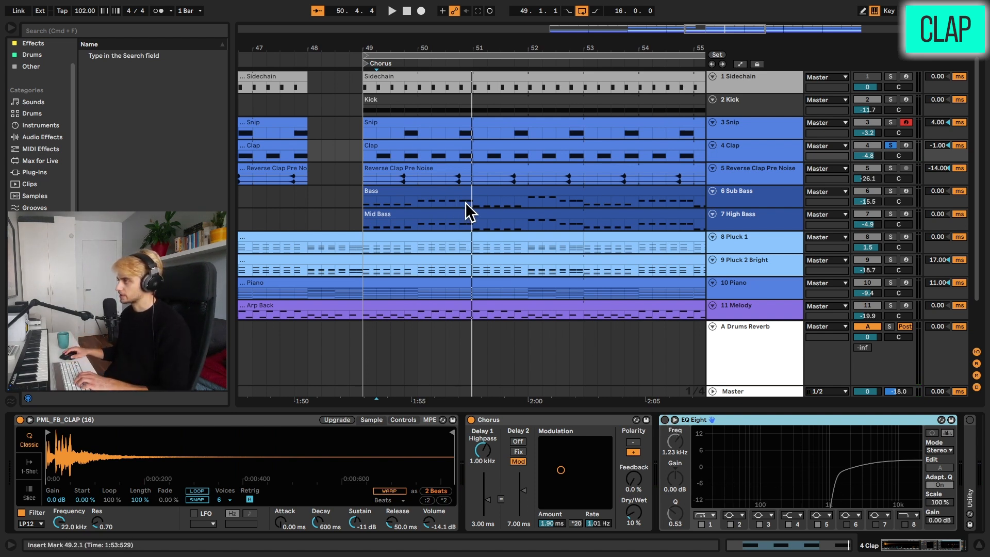
# Unfold the Clap track's Utility and review it alongside the Chorus and EQ Eight.
pyautogui.click(740, 150)
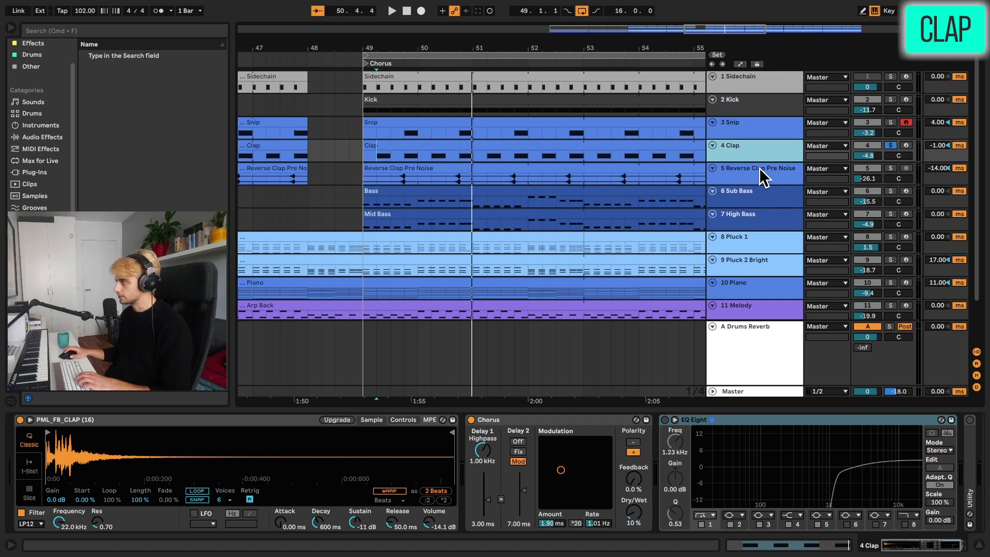
pyautogui.click(878, 471)
pyautogui.doubleClick(968, 434)
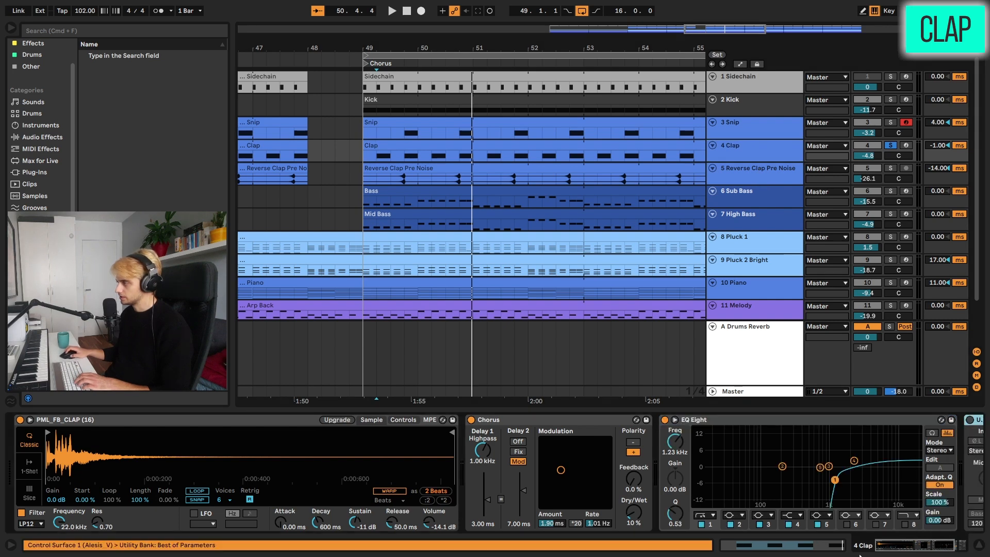
pyautogui.click(832, 420)
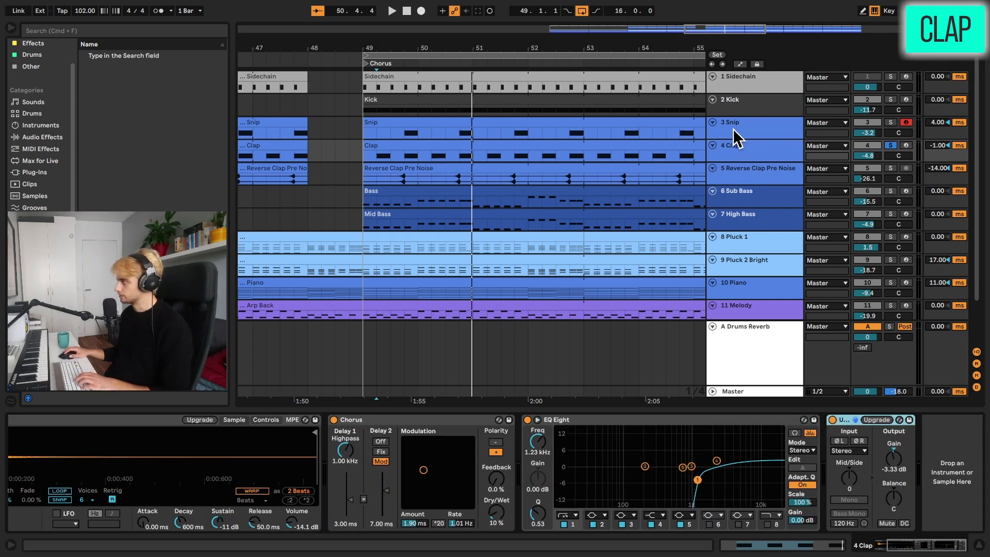
# Solo the Reverse Clap Pre Noise track, enlarge its waveform, and listen to it alone and together with the Snip and Clap.
pyautogui.click(744, 176)
pyautogui.click(391, 174)
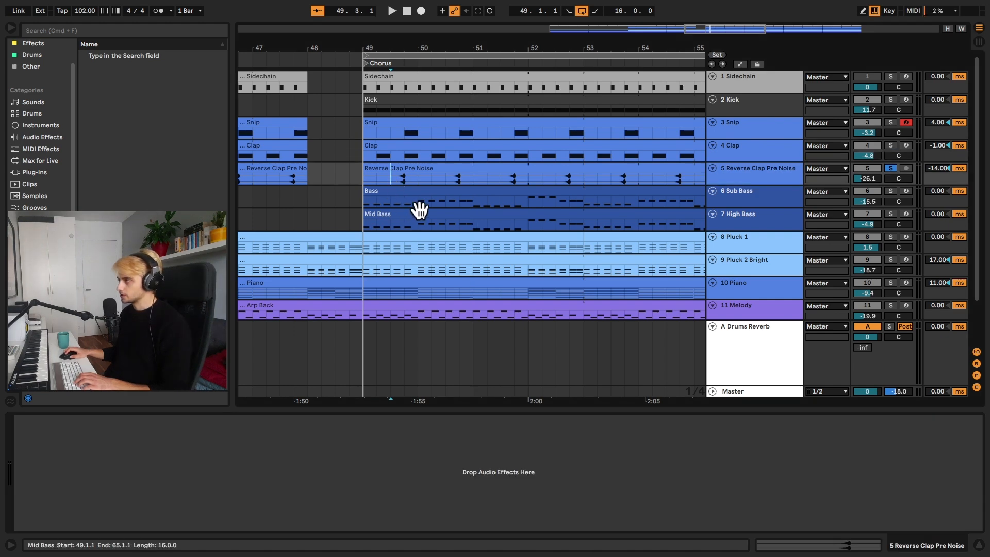
pyautogui.moveTo(740, 184)
pyautogui.mouseDown()
pyautogui.moveTo(732, 238)
pyautogui.moveTo(736, 182)
pyautogui.mouseUp()
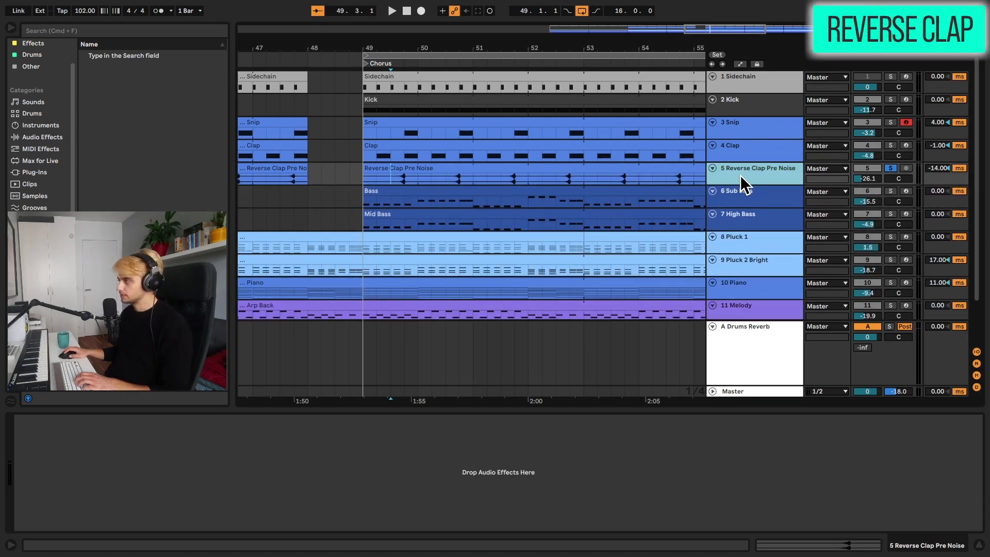
pyautogui.press('space')
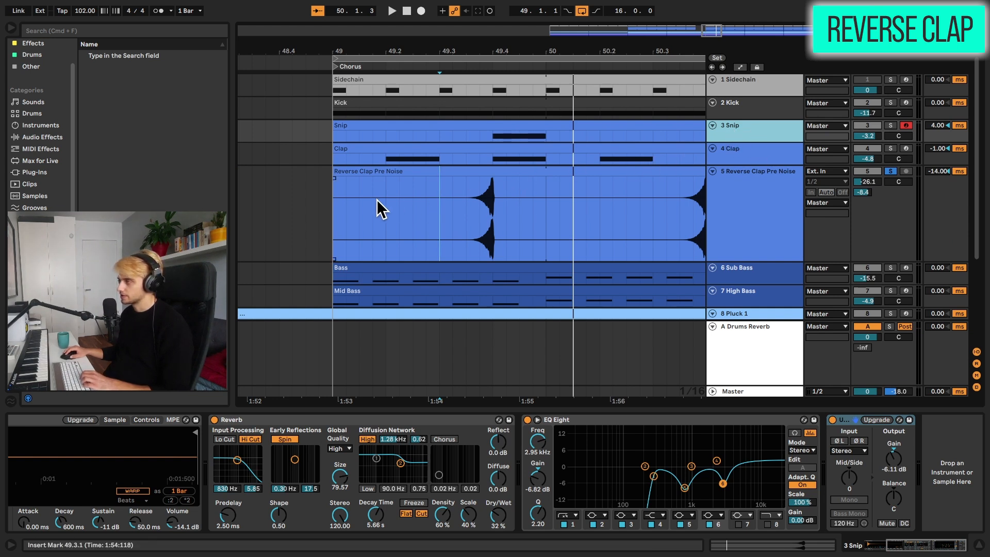
pyautogui.press('space')
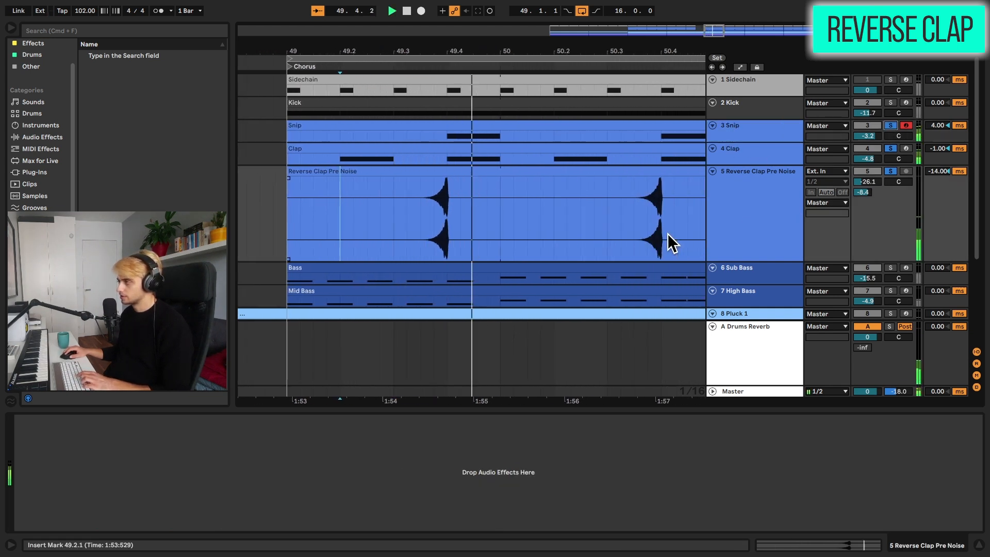
pyautogui.press('space')
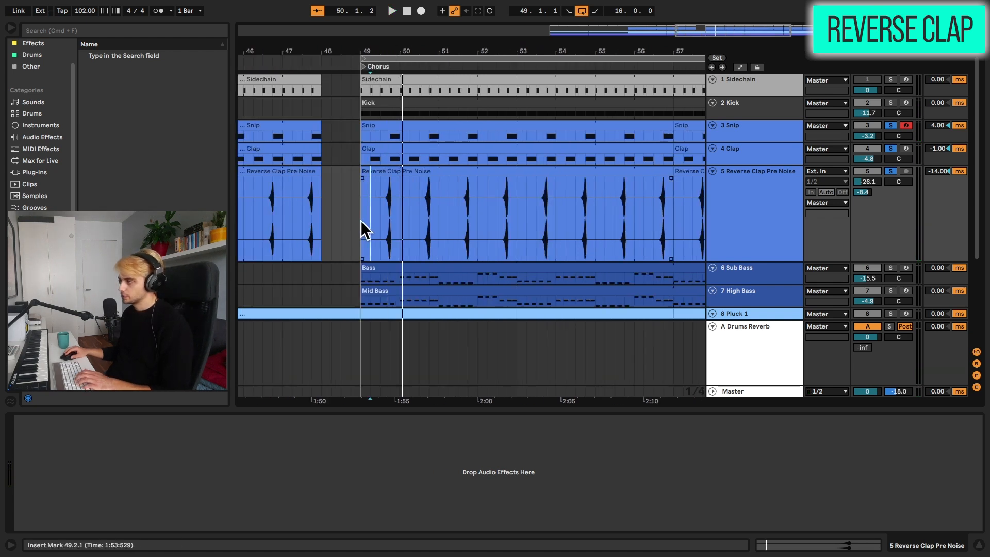
# Optimize the arrangement height so the tracks fit the view, and show the Sub Bass track's devices from bar 49.
pyautogui.click(362, 222)
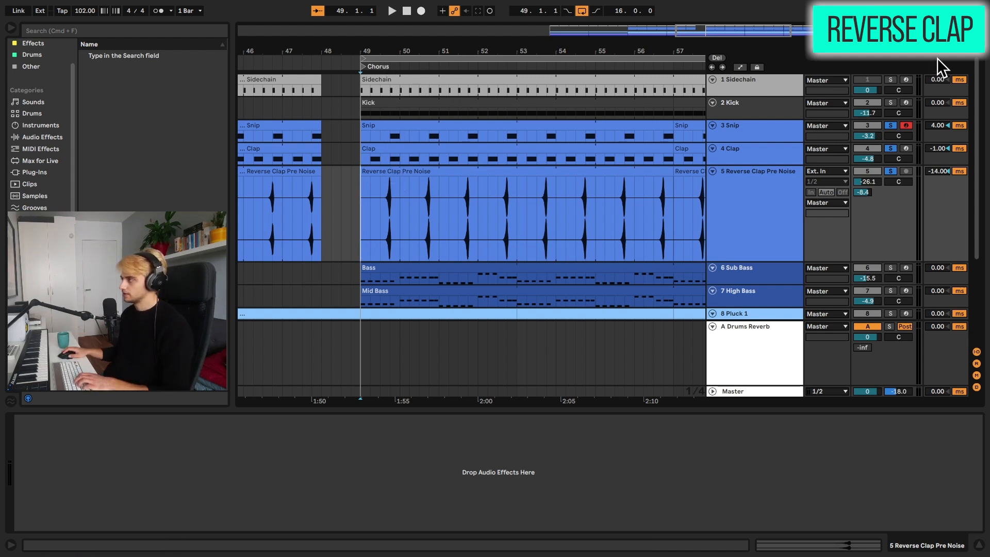
pyautogui.click(947, 29)
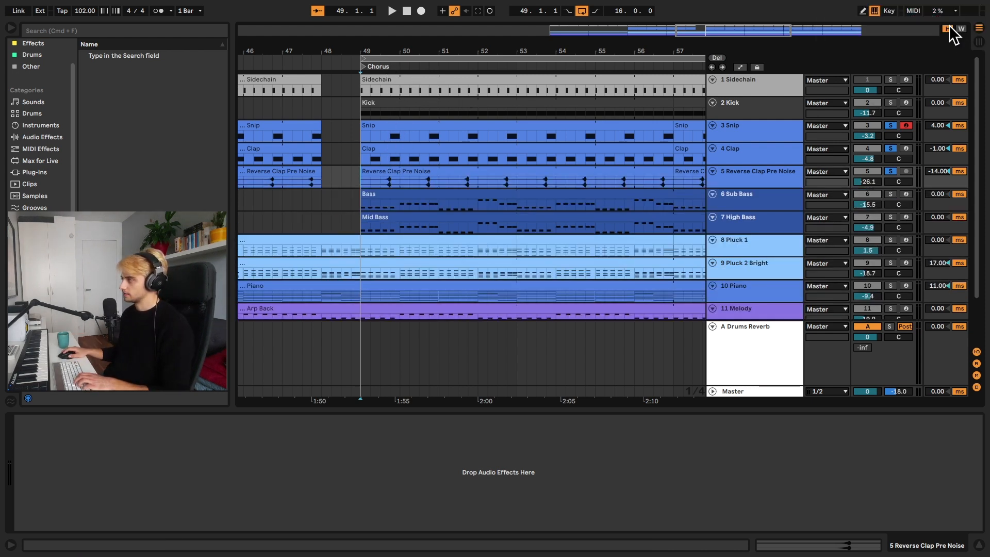
pyautogui.click(365, 206)
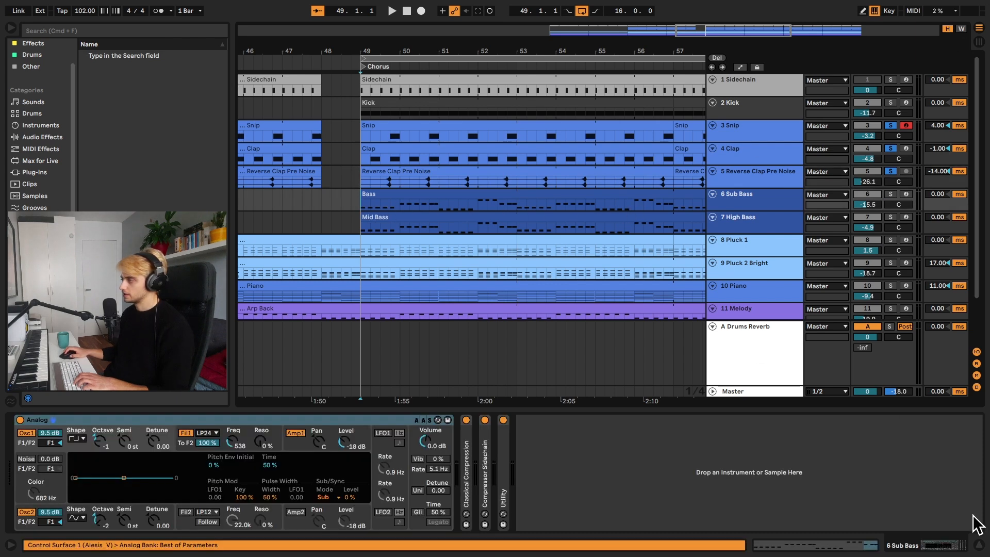
# Solo the Sub Bass and High Bass tracks, play the Chorus from bar 49, and add the Kick to the solo.
pyautogui.scroll(-3, 504, 228)
pyautogui.moveTo(473, 54); pyautogui.dragTo(354, 40)
pyautogui.click(890, 155)
pyautogui.keyDown('super'); pyautogui.click(890, 178); pyautogui.keyUp('super')
pyautogui.press('space')
pyautogui.hscroll(-5, 442, 199)
pyautogui.scroll(3, 586, 254)
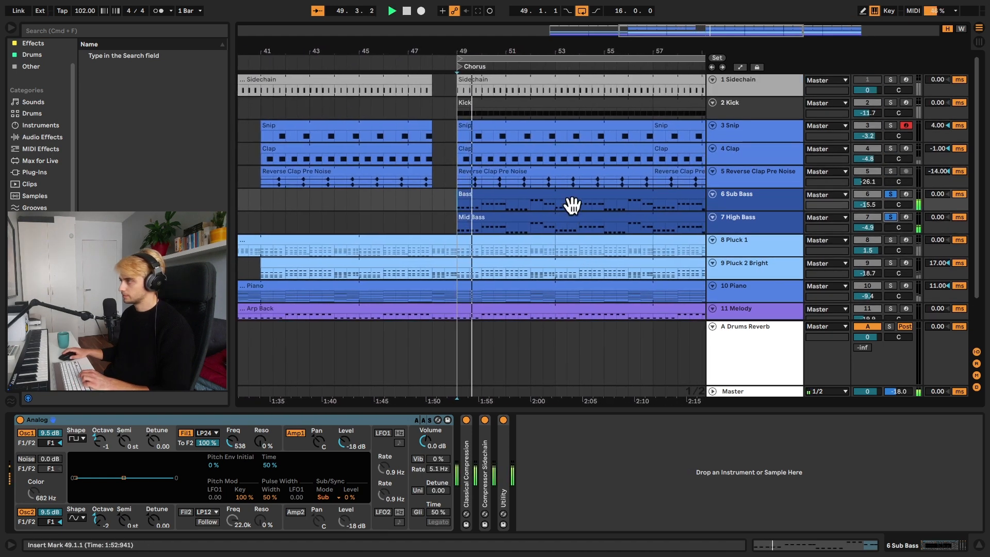
pyautogui.keyDown('super'); pyautogui.click(890, 102); pyautogui.keyUp('super')
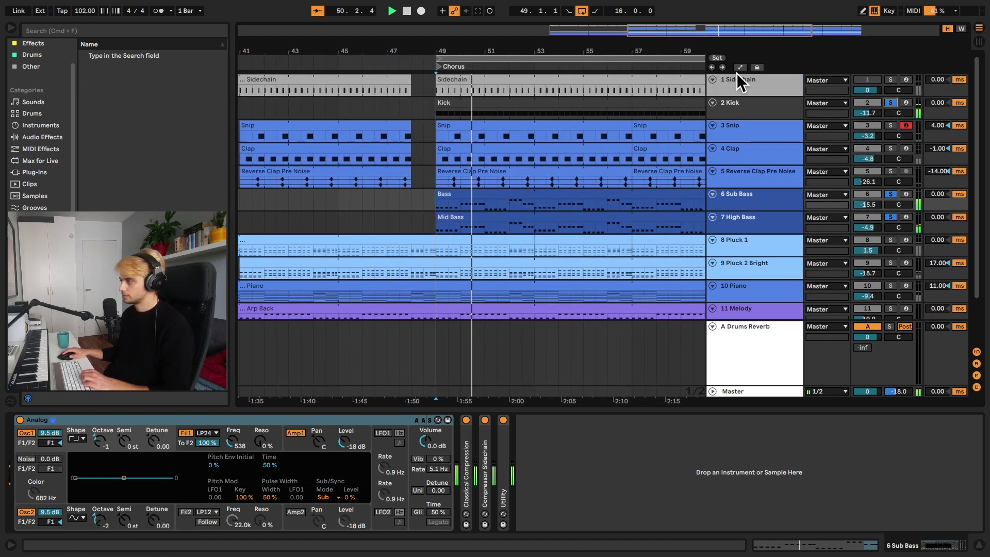
pyautogui.moveTo(507, 51); pyautogui.dragTo(486, 46)
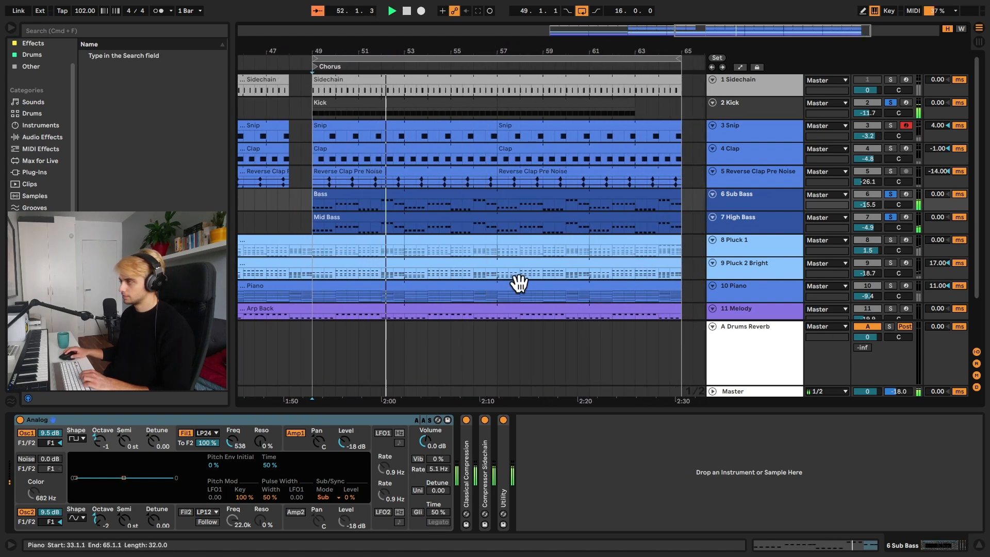
pyautogui.press('space')
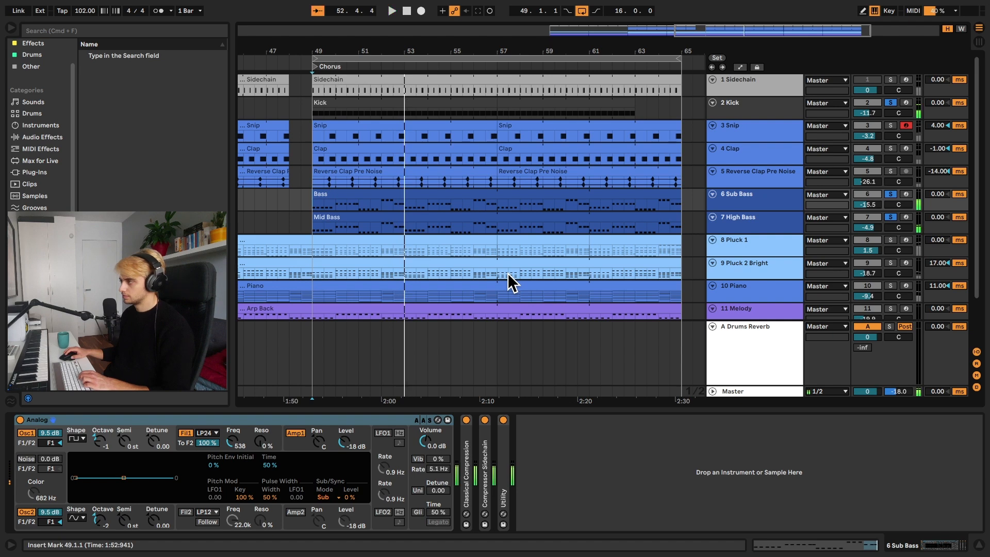
# Review the High Bass track's devices, and listen to the Sub Bass from bar 49 with its Analog settings shown.
pyautogui.click(313, 227)
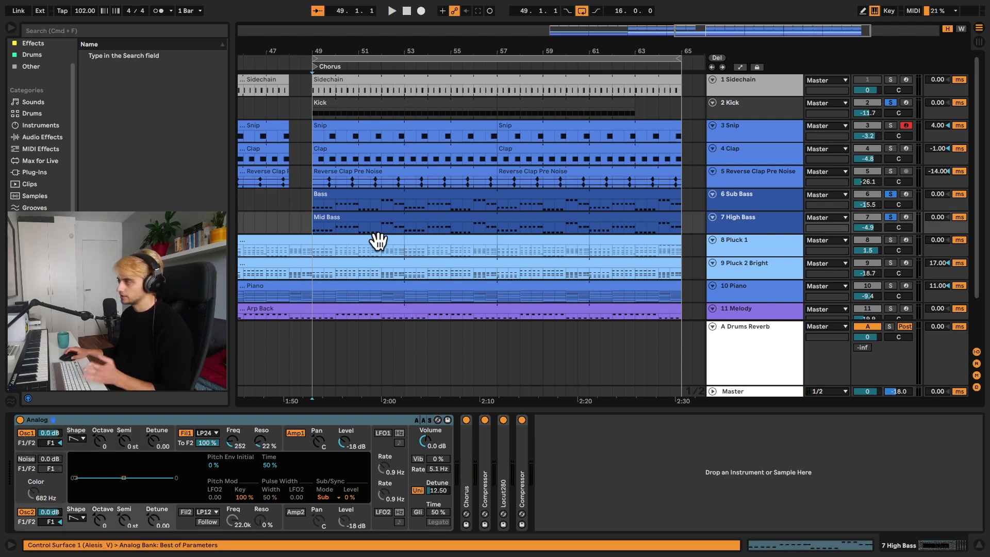
pyautogui.scroll(-3, 376, 243)
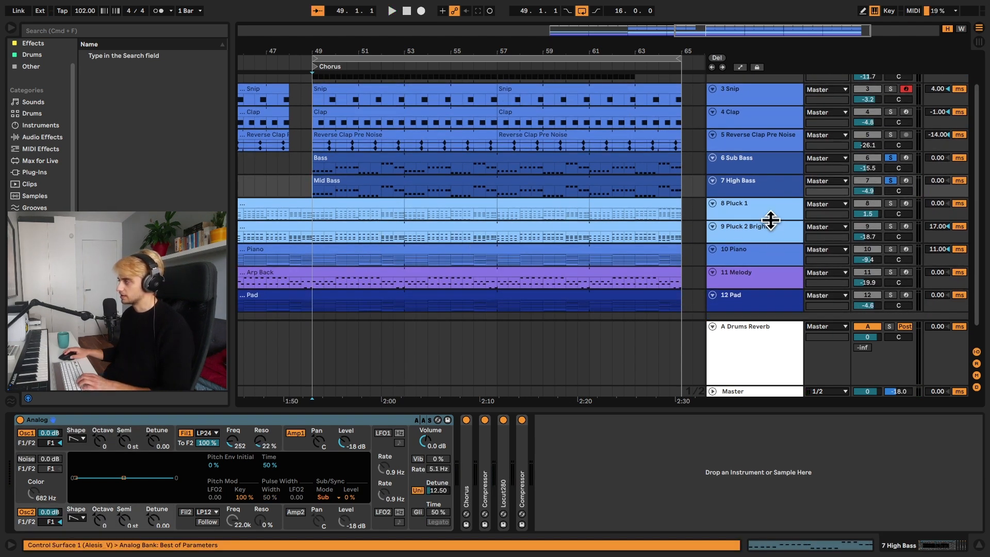
pyautogui.click(901, 161)
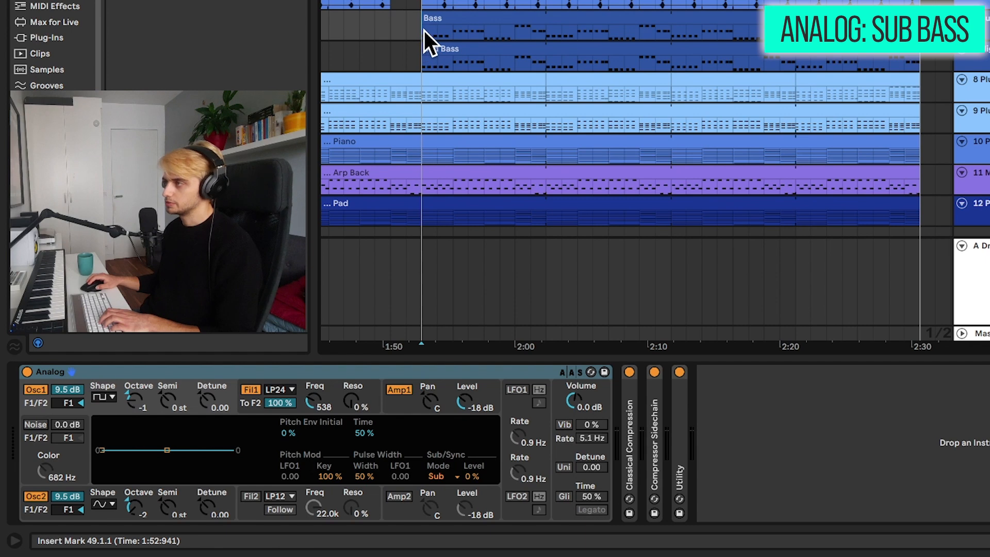
pyautogui.press('space')
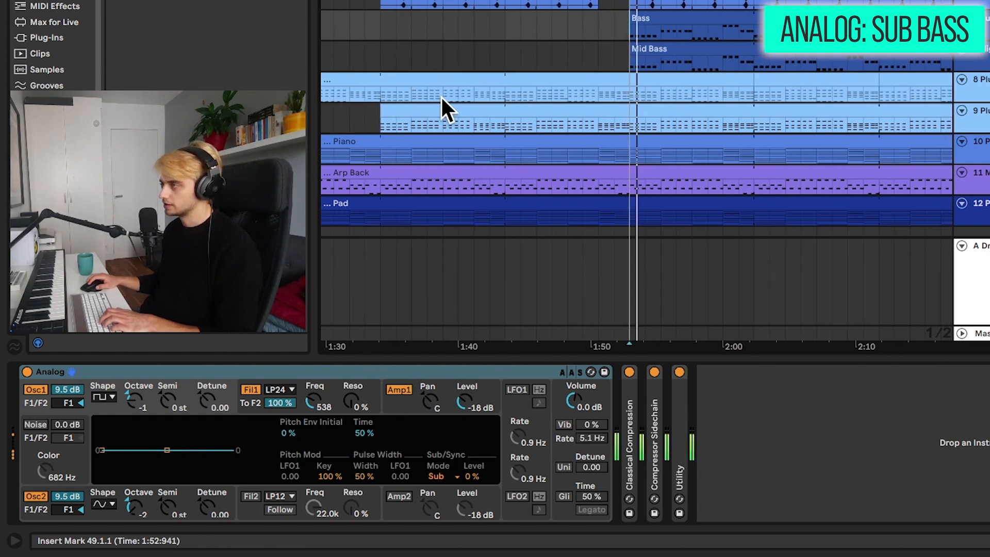
pyautogui.press('space')
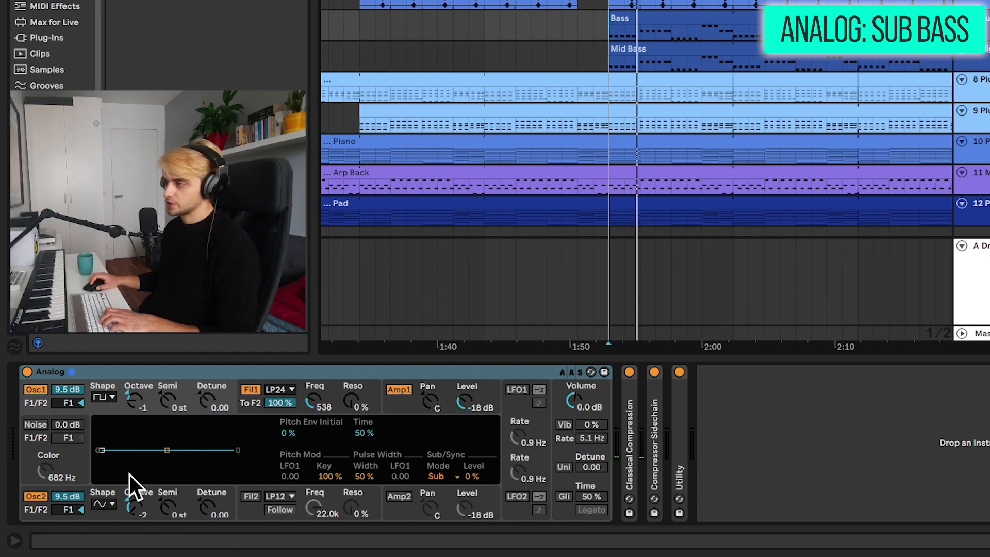
# Switch off Osc1 in the Sub Bass track's Analog and listen to Osc2 by itself.
pyautogui.click(39, 391)
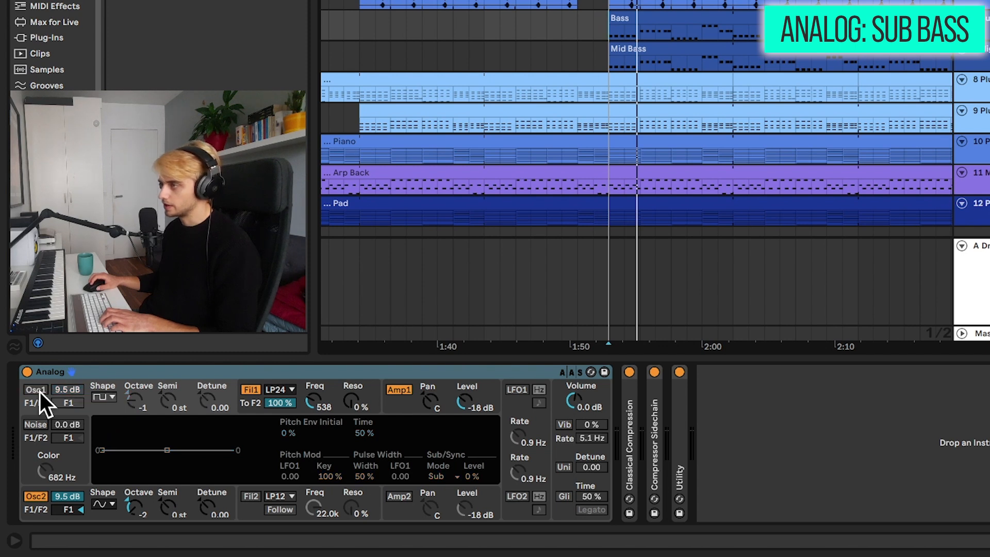
pyautogui.press('space')
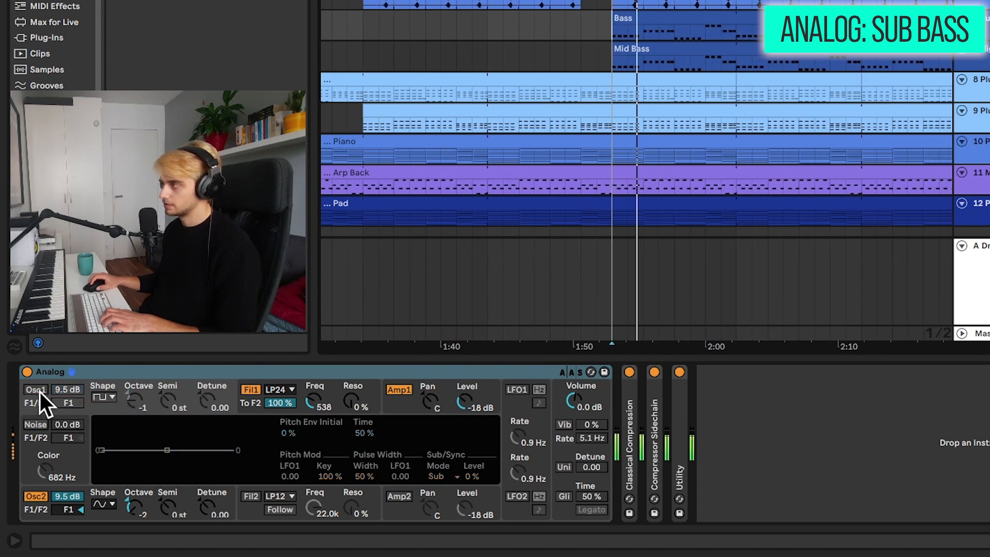
pyautogui.press('space')
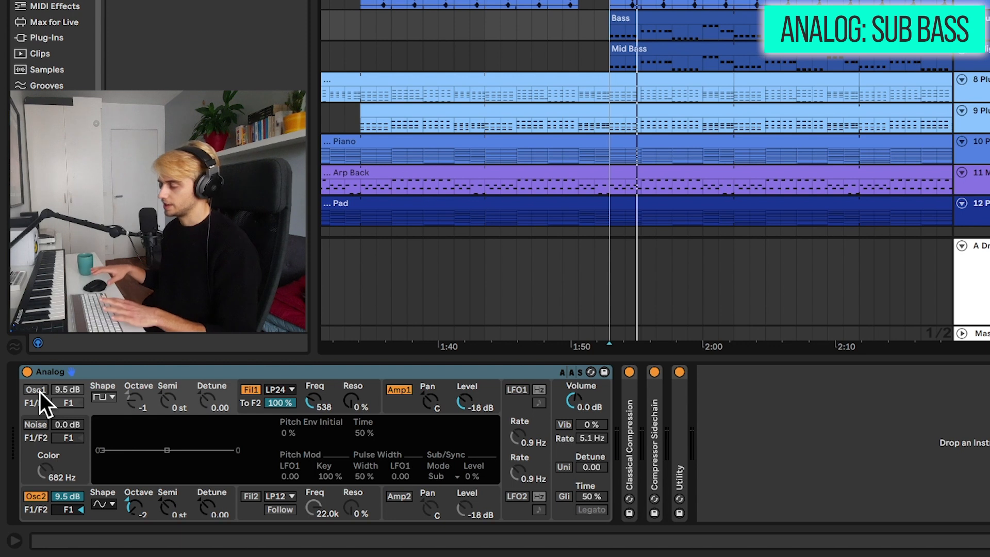
# Switch Osc1 back on in the Sub Bass track's Analog and compare the sound with Fil1 off and on.
pyautogui.click(39, 391)
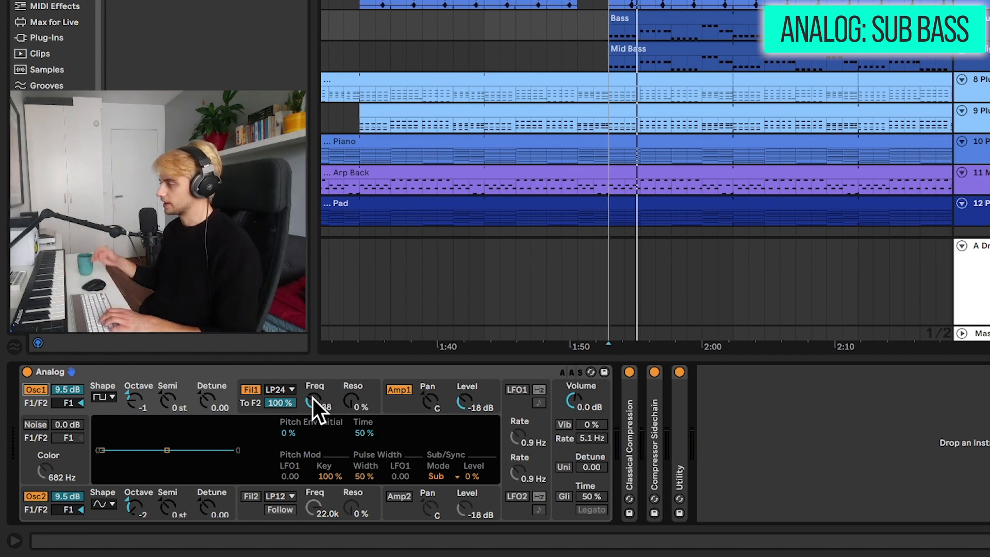
pyautogui.click(252, 389)
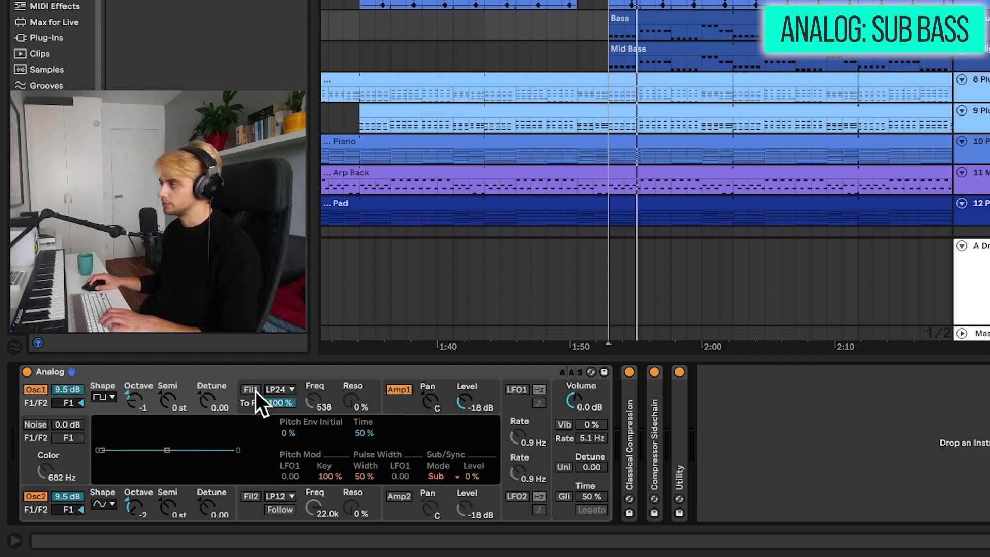
pyautogui.click(254, 390)
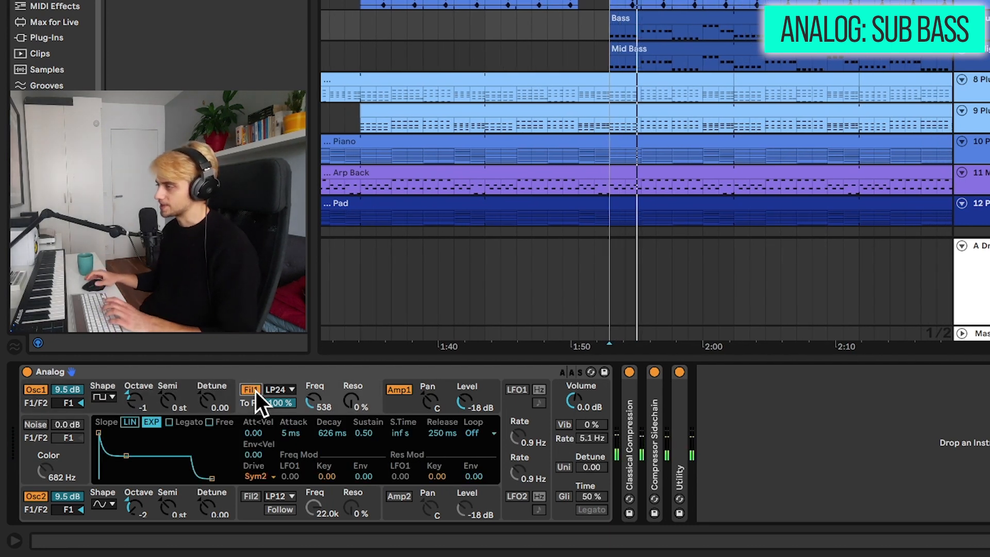
# Show the High Bass track's Analog settings, select its Mid Bass clip in the Chorus, and play it.
pyautogui.click(981, 49)
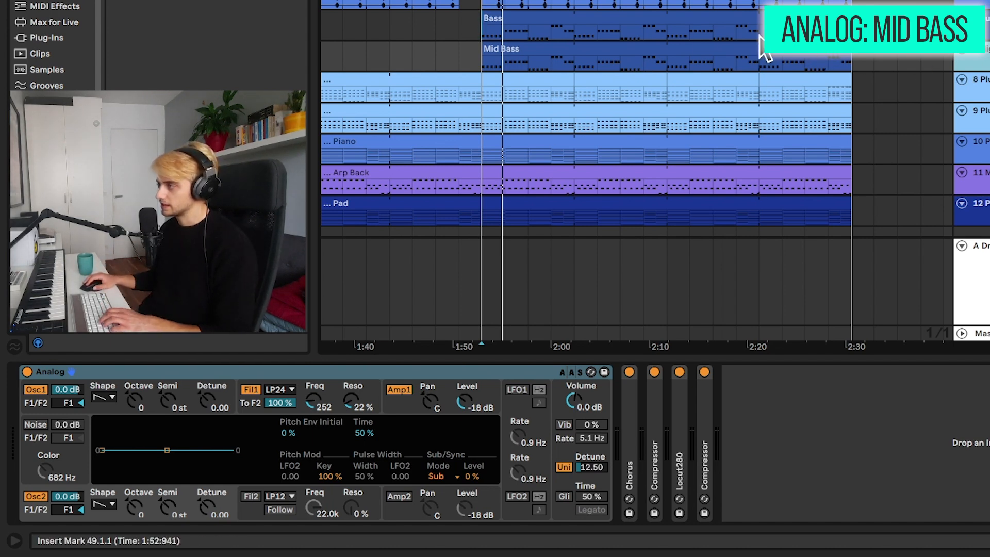
pyautogui.scroll(-1, 641, 37)
pyautogui.click(563, 17)
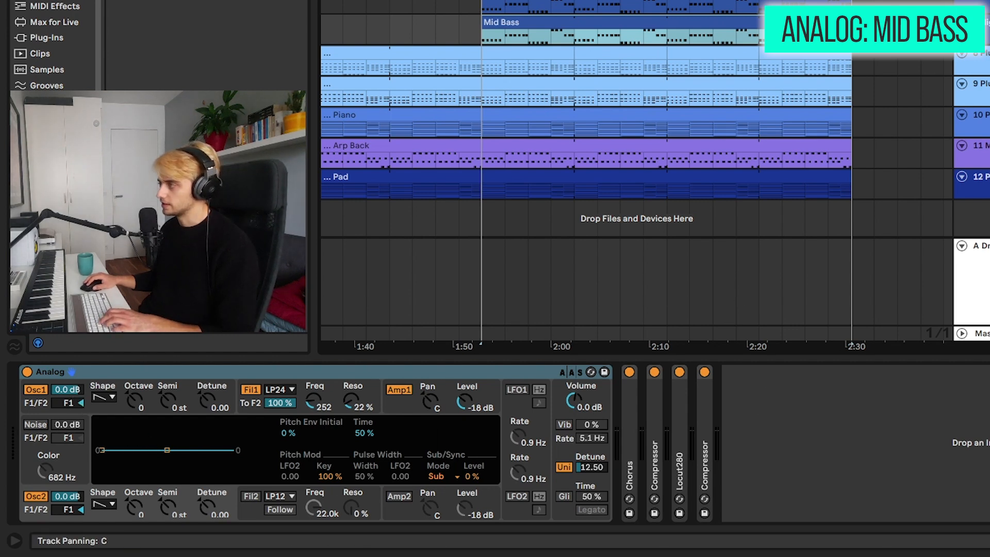
pyautogui.press('space')
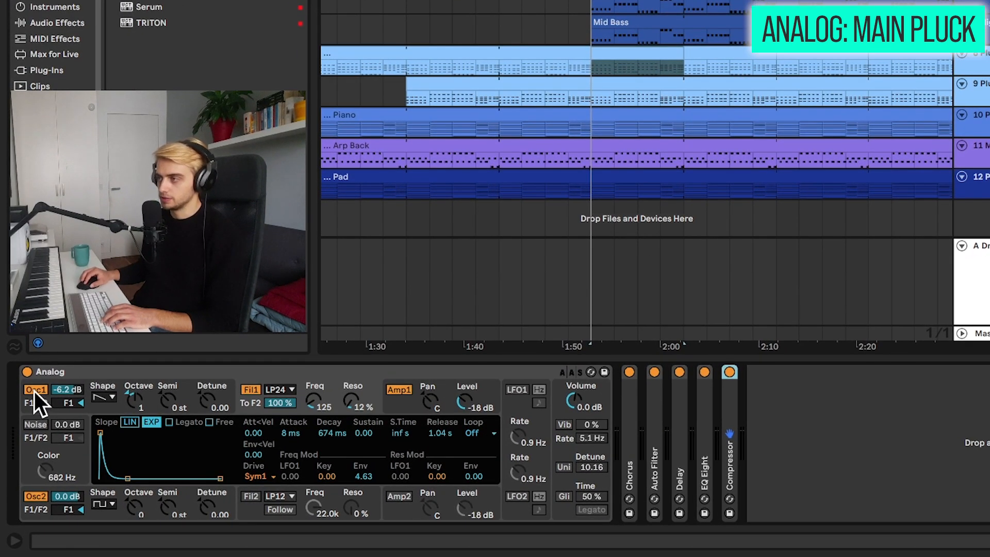
# Compare Osc2 alone with Osc1 alone in the Pluck 1 track's Analog during playback, and leave both oscillators switched on.
pyautogui.click(34, 391)
pyautogui.press('space')
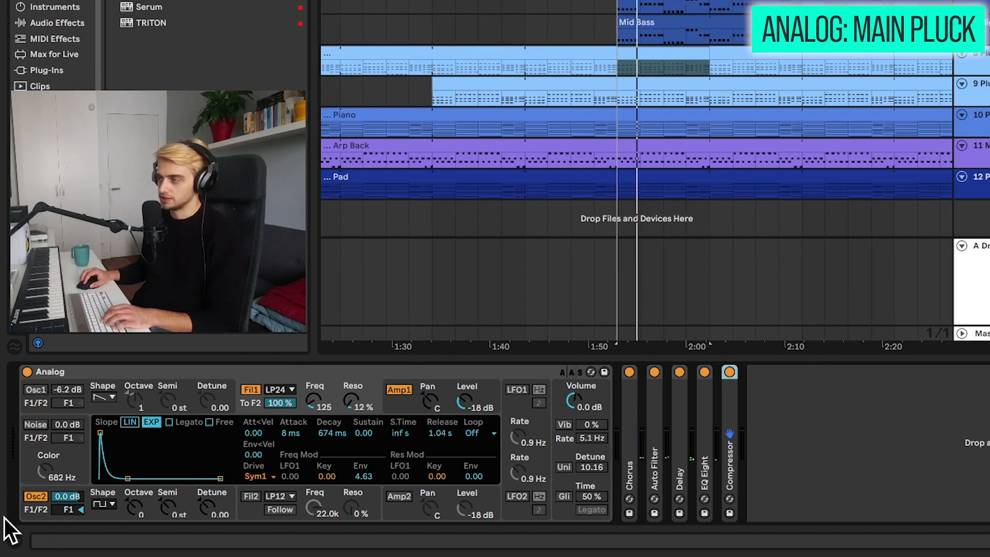
pyautogui.click(35, 495)
pyautogui.click(36, 390)
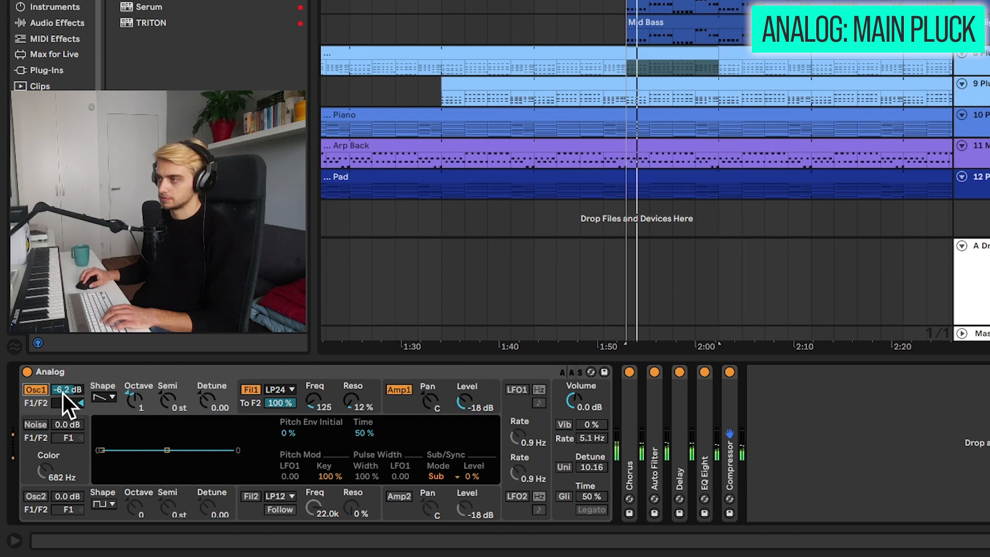
pyautogui.click(26, 493)
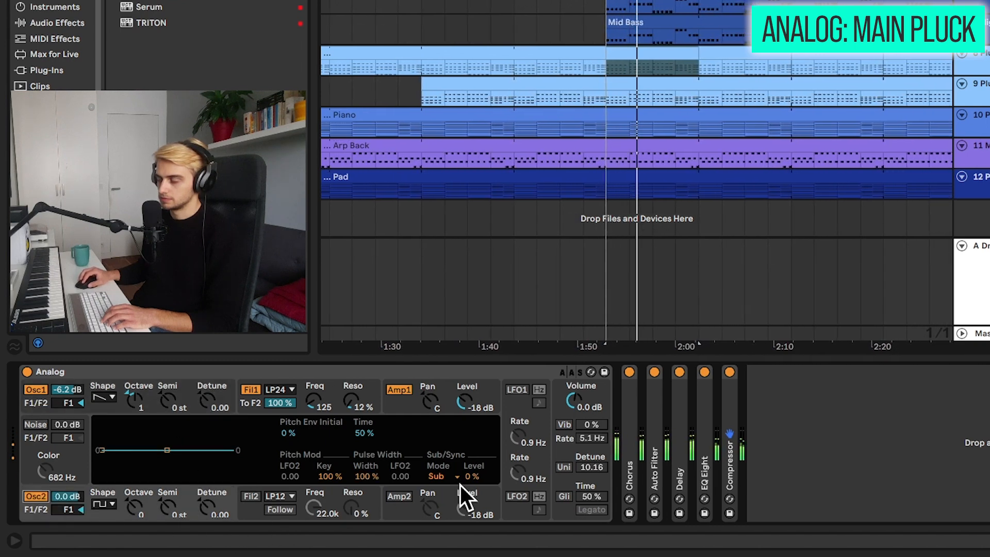
pyautogui.click(626, 425)
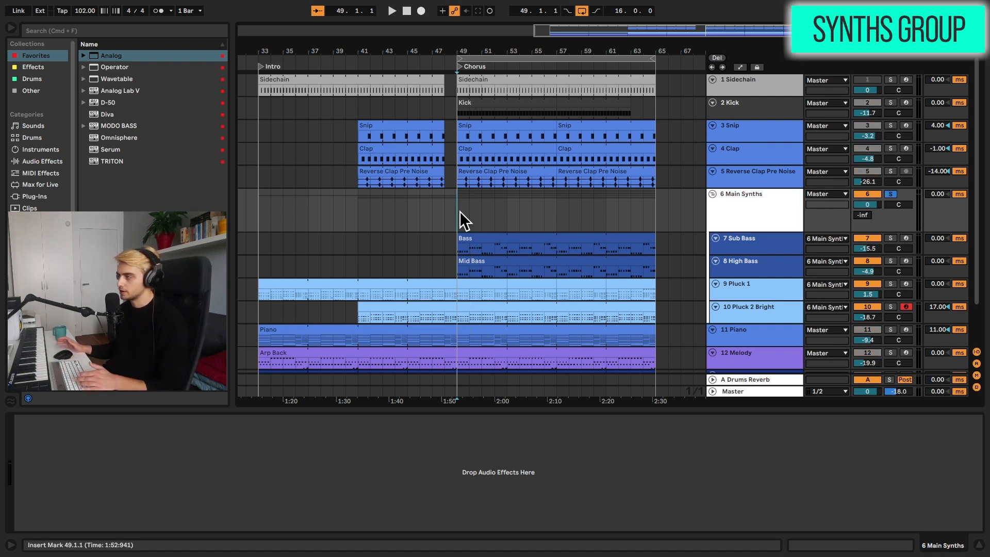
# Take the Main Synths group out of solo, play the Chorus from bar 49, and mute the group while listening.
pyautogui.click(890, 194)
pyautogui.press('space')
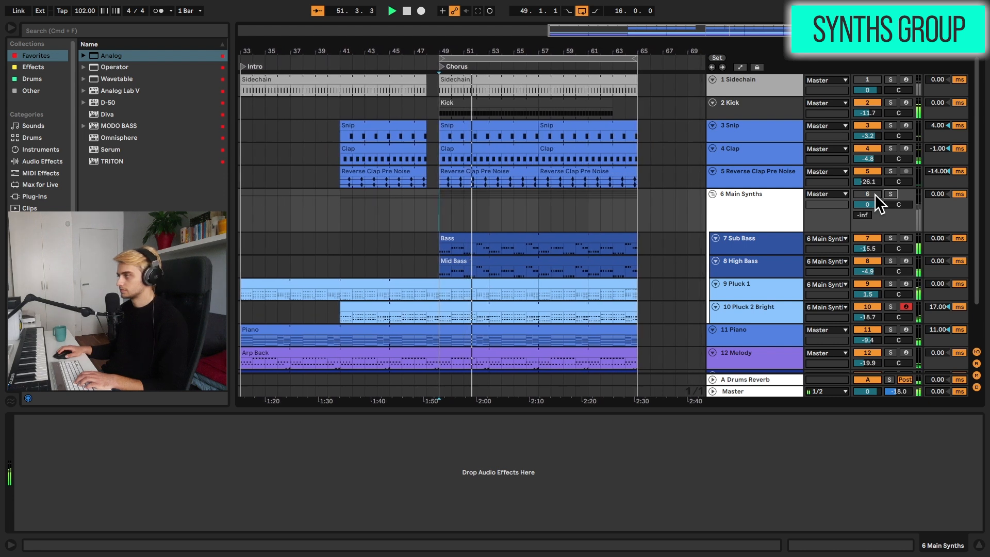
pyautogui.press('space')
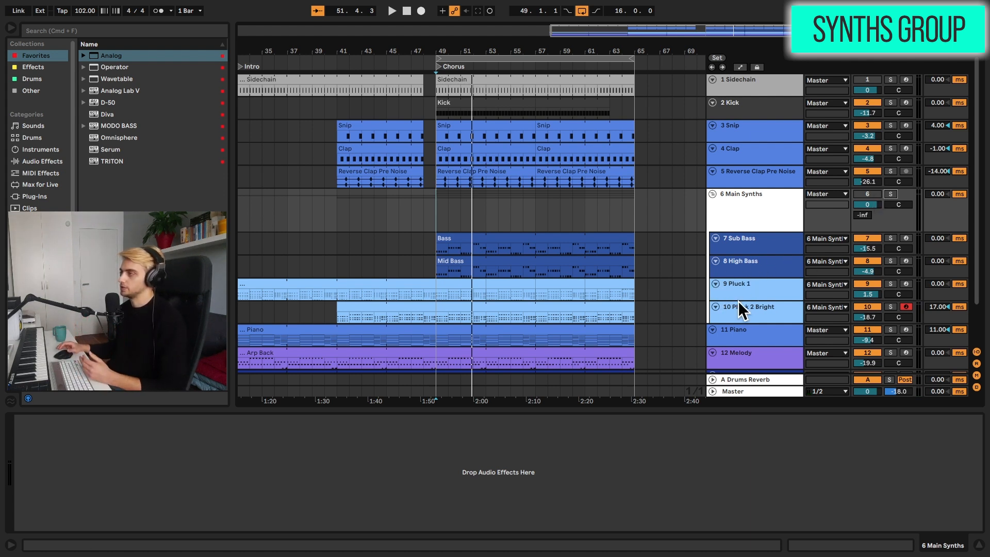
# Review the devices of the Sub Bass, High Bass, Pluck 1 and Pluck 2 Bright tracks in the Main Synths group.
pyautogui.click(751, 242)
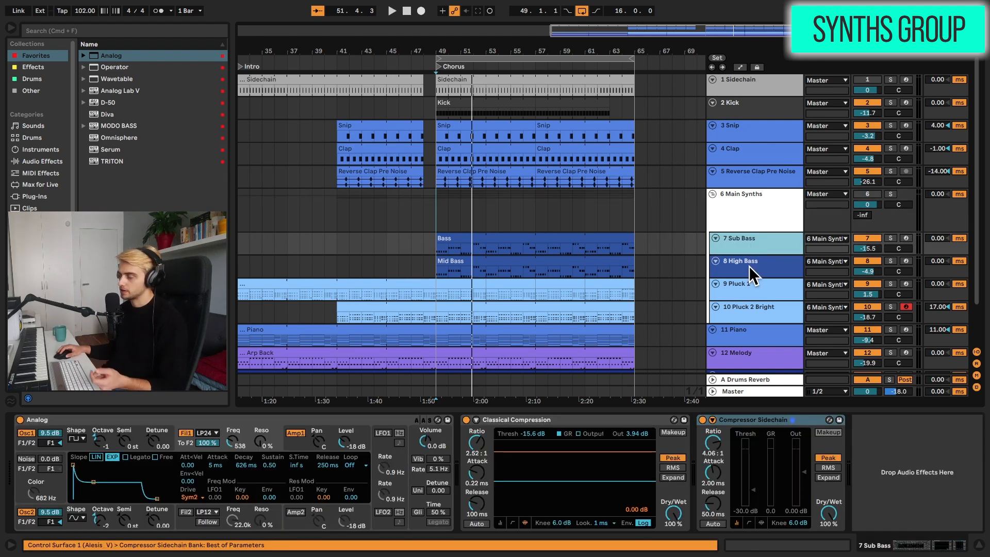
pyautogui.click(749, 267)
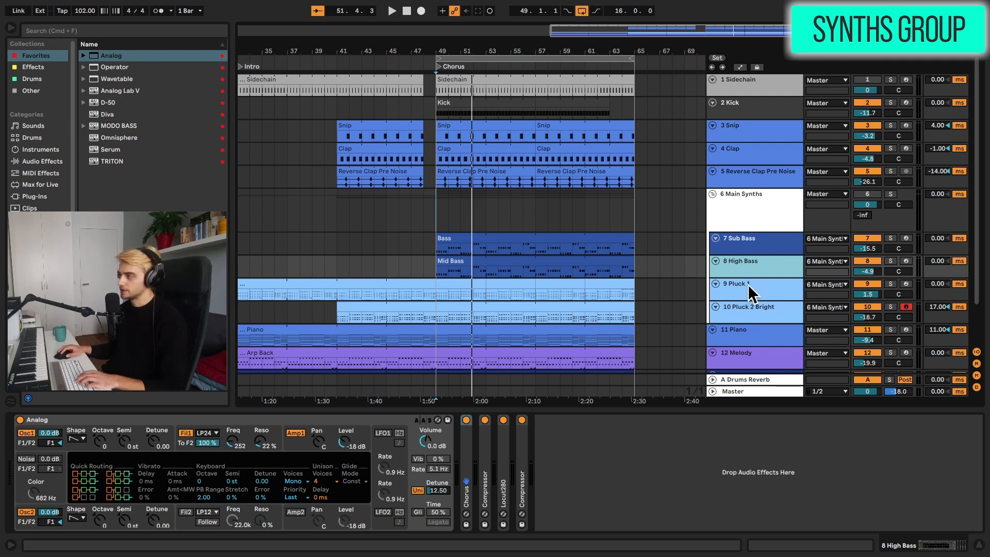
pyautogui.click(747, 291)
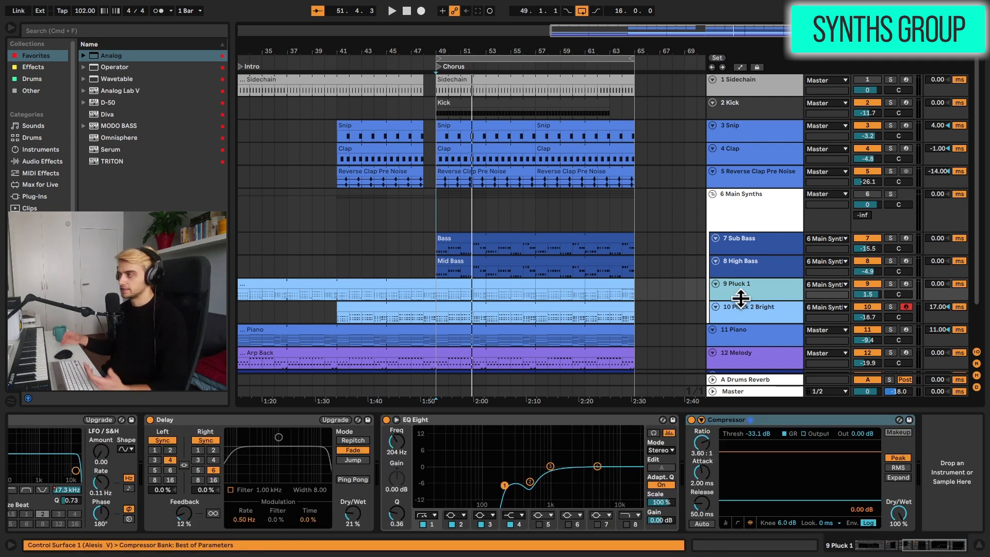
pyautogui.click(750, 315)
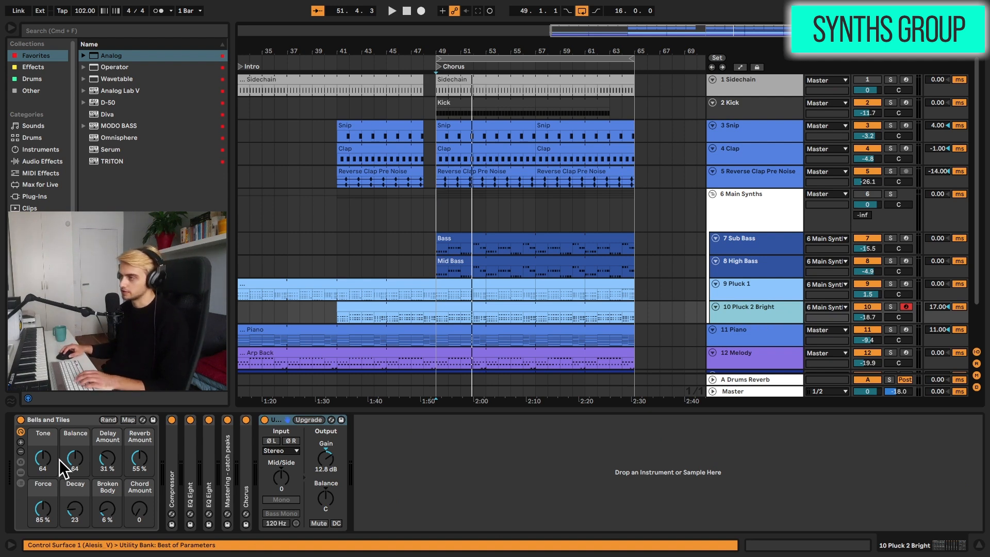
pyautogui.click(20, 471)
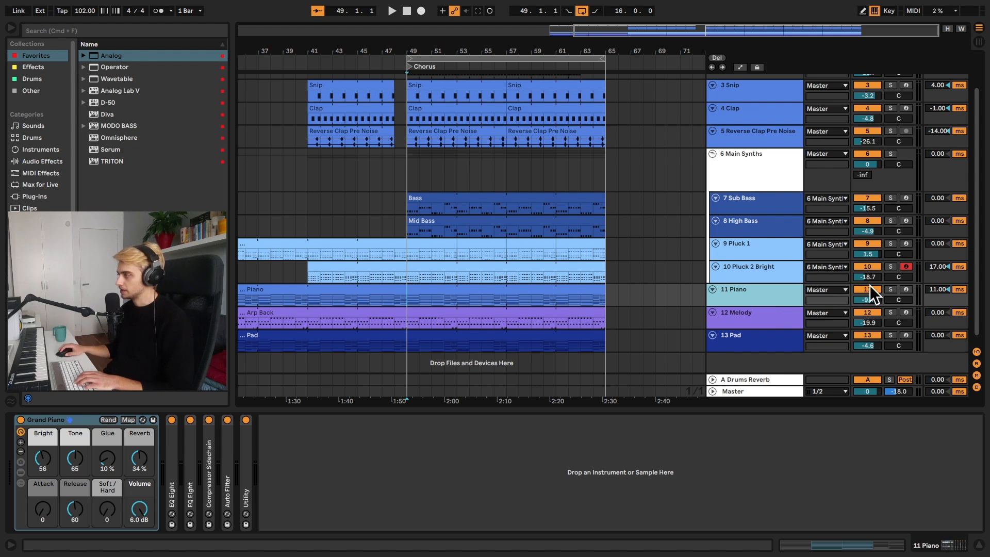
# Solo the Piano track, play it from bar 49, and open the Piano clip to examine its chord notes.
pyautogui.click(889, 289)
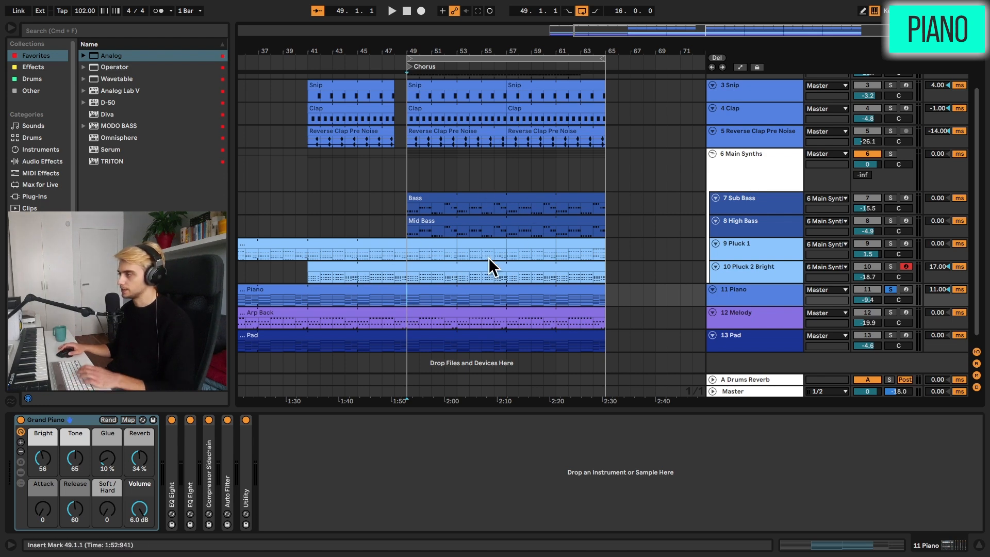
pyautogui.press('space')
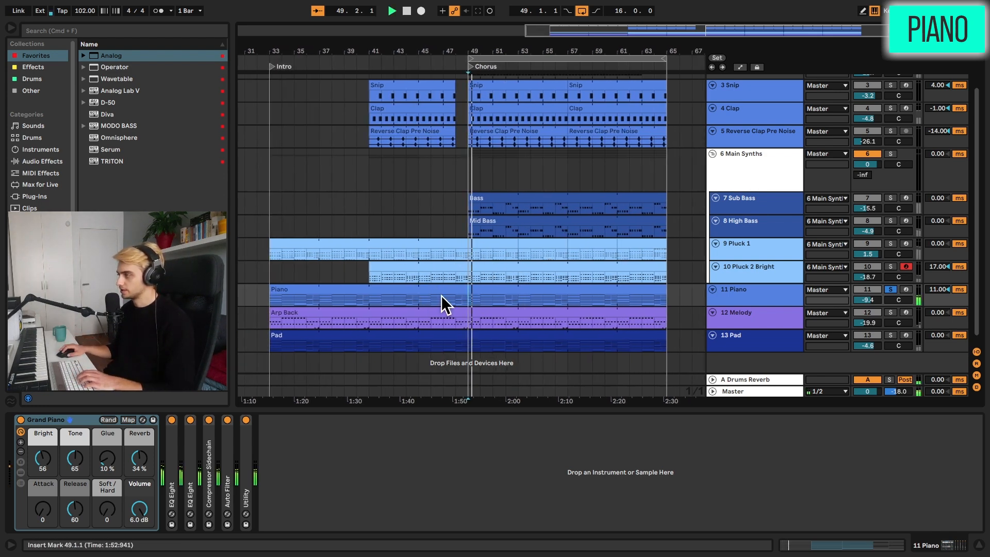
pyautogui.doubleClick(491, 296)
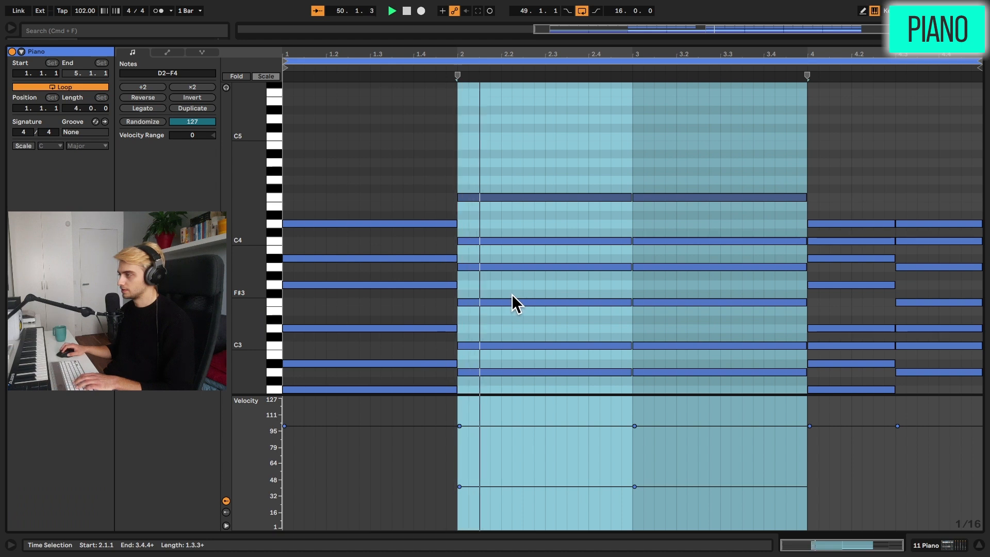
pyautogui.scroll(-1, 509, 293)
pyautogui.moveTo(248, 293)
pyautogui.mouseDown()
pyautogui.moveTo(227, 293)
pyautogui.moveTo(253, 298)
pyautogui.mouseUp()
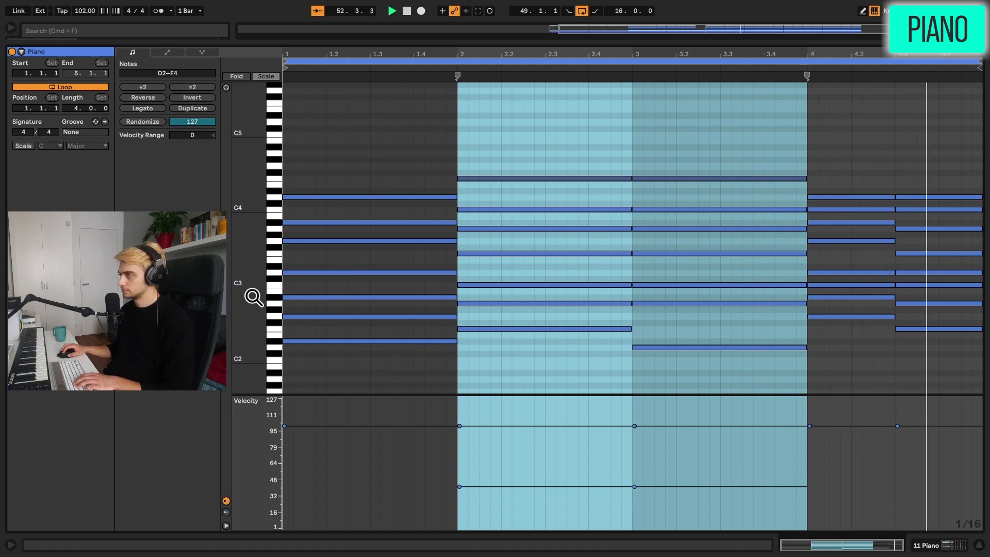
pyautogui.press('space')
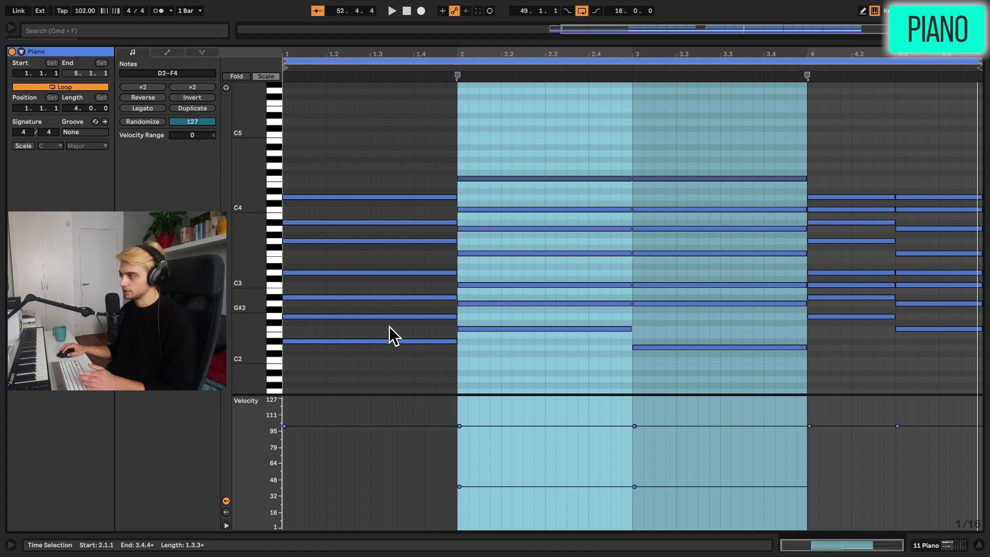
# Select the first chord's notes in the Piano clip with note preview switched on, and show the Grand Piano rack's Reverb.
pyautogui.moveTo(385, 367); pyautogui.dragTo(309, 268)
pyautogui.click(226, 88)
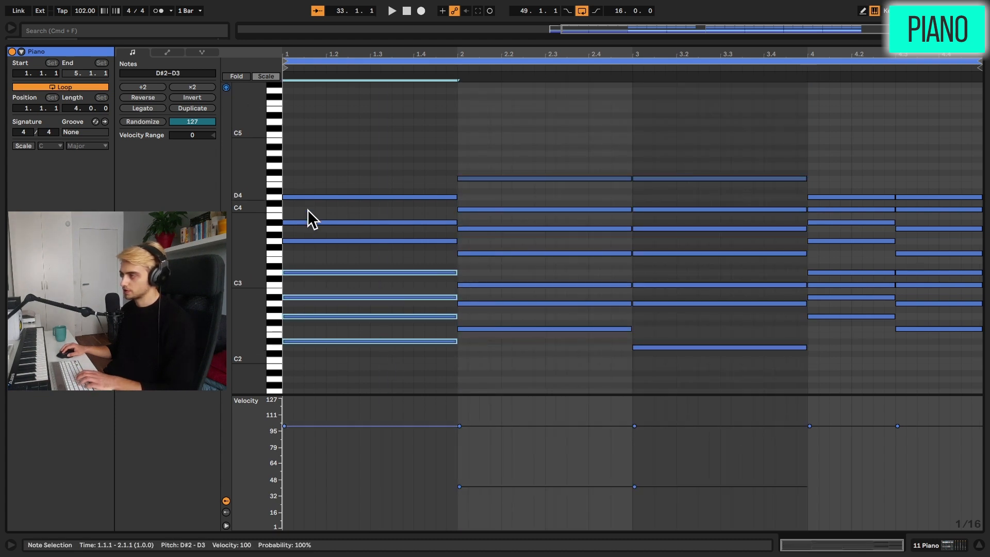
pyautogui.moveTo(347, 366); pyautogui.dragTo(373, 144)
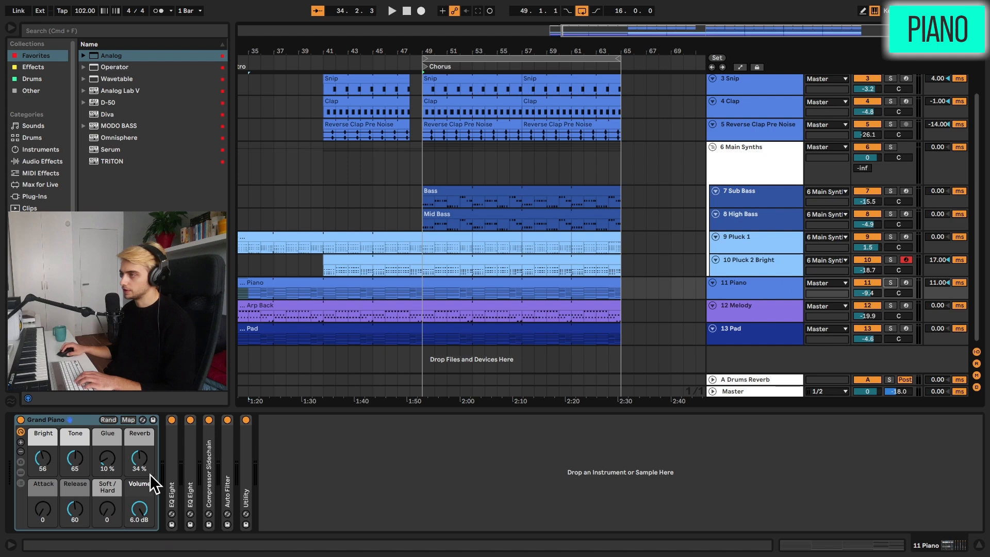
pyautogui.click(139, 453)
# Listen to the soloed Melody track in the Chorus with its Bell instrument and effects shown.
pyautogui.moveTo(736, 299); pyautogui.dragTo(730, 349)
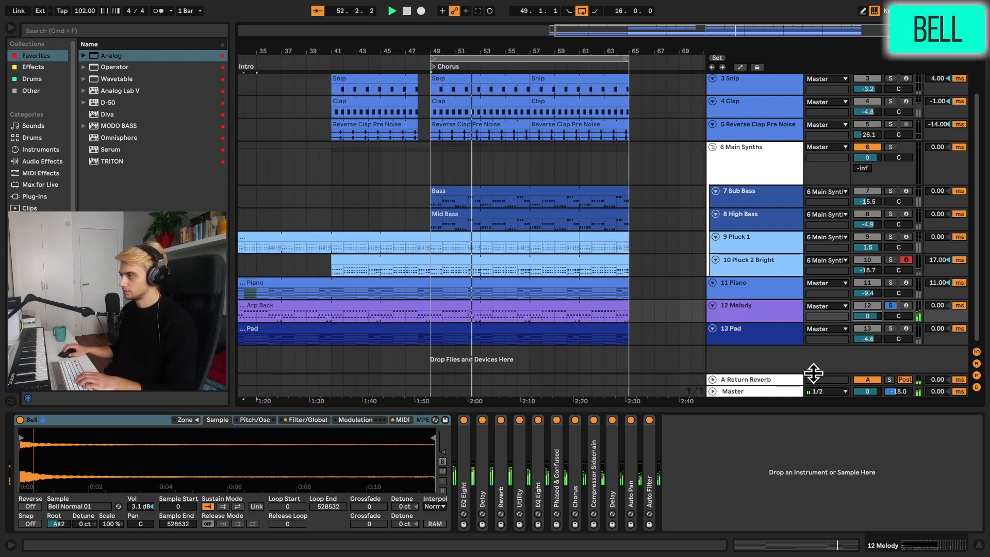
pyautogui.press('space')
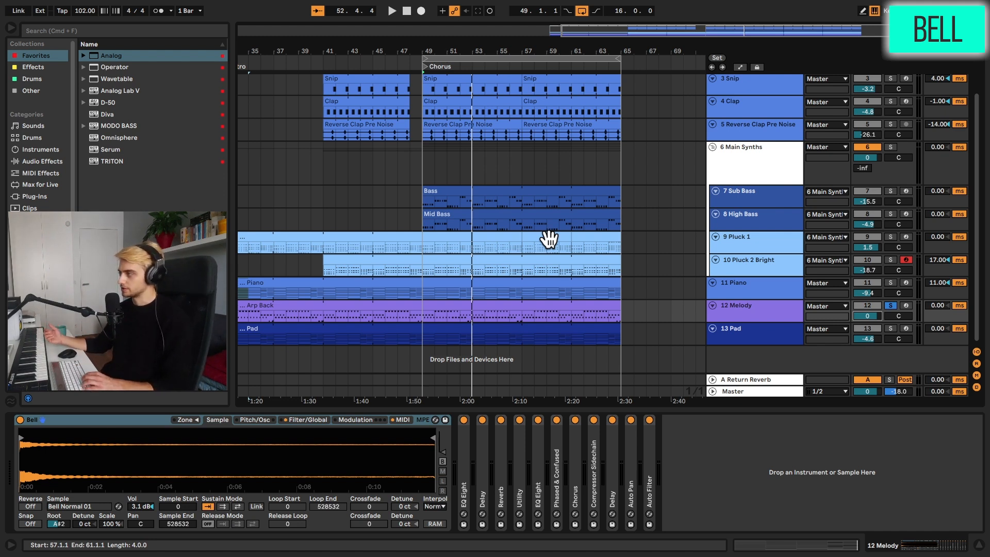
pyautogui.hscroll(-3, 549, 239)
# Show the Pad track's devices, solo the Pad, and play it in the Chorus.
pyautogui.click(762, 330)
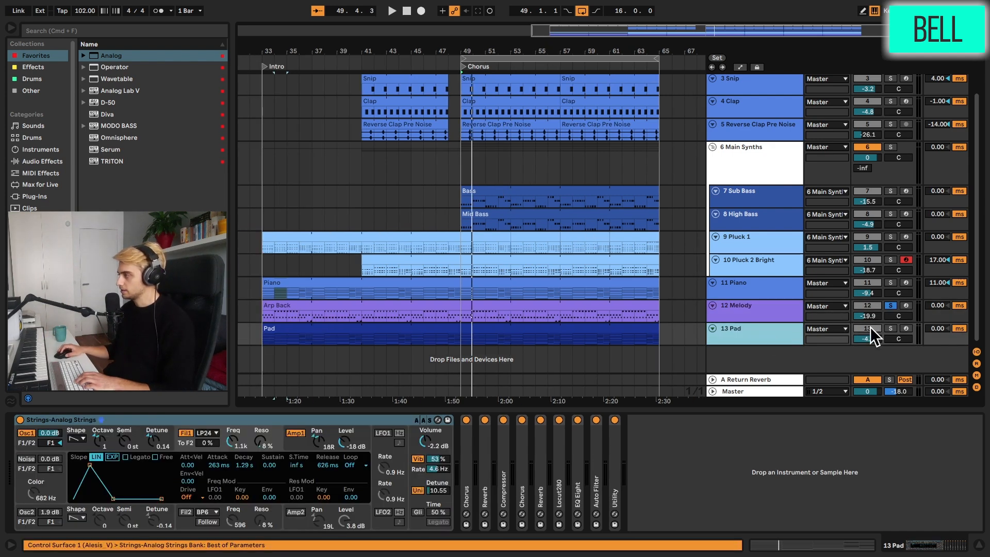
pyautogui.click(890, 328)
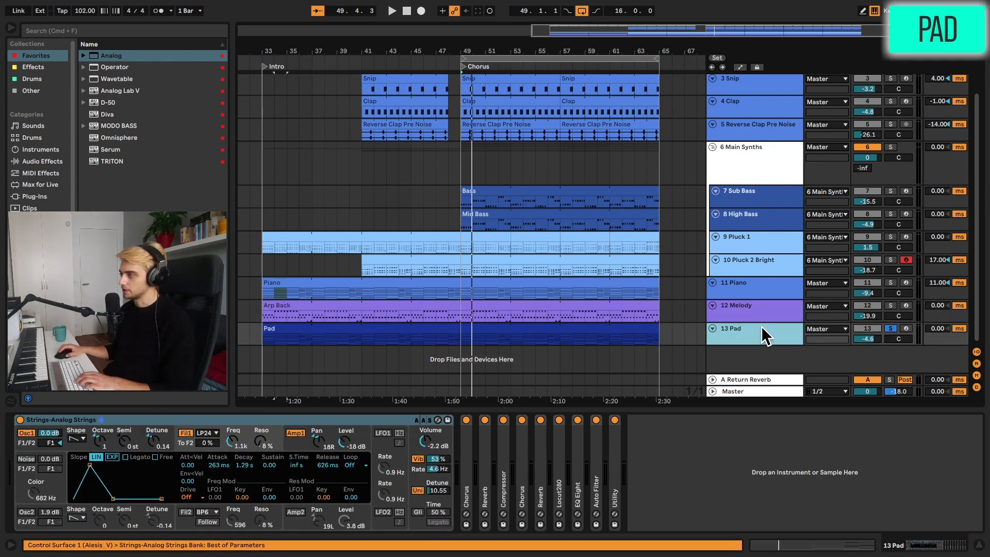
pyautogui.press('space')
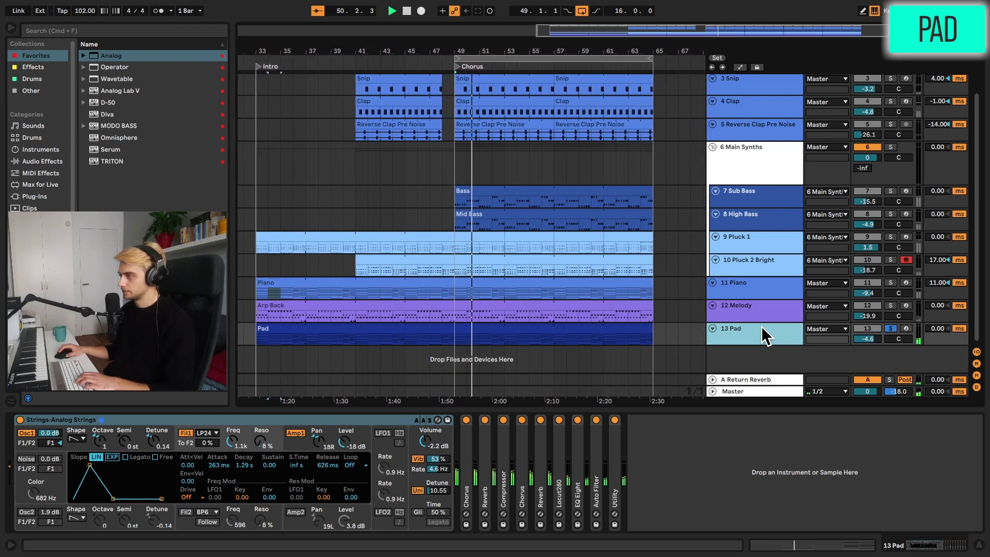
# Search the browser for "analog strings" and expand the results to locate the Pad's preset.
pyautogui.click(156, 29)
pyautogui.write('a')
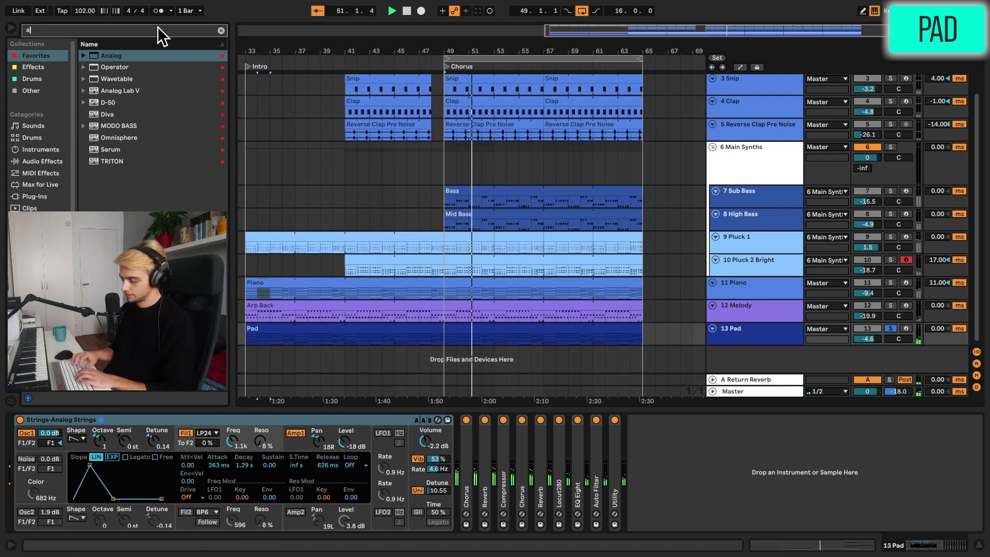
pyautogui.write('nalog strings')
pyautogui.click(84, 55)
pyautogui.click(92, 67)
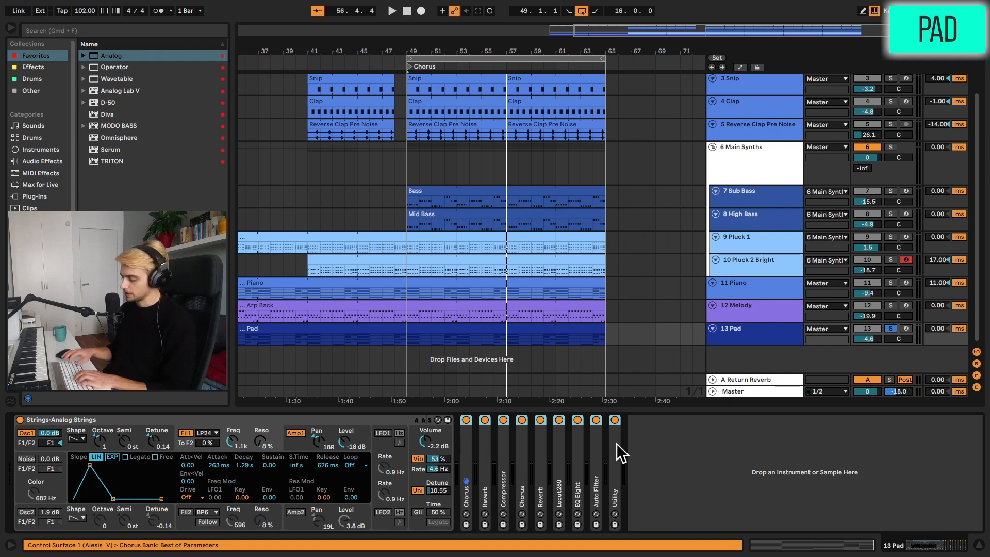
# Switch off the Pad track's effects and the A Return Reverb, and examine the unison, Fil1 and Amp1 settings of its Analog.
pyautogui.press('0')
pyautogui.click(867, 379)
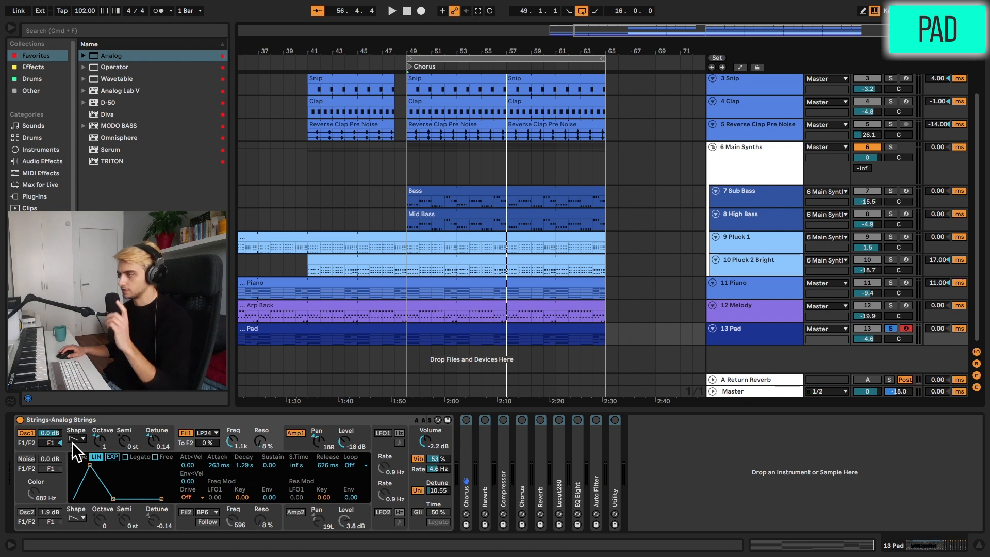
pyautogui.click(420, 495)
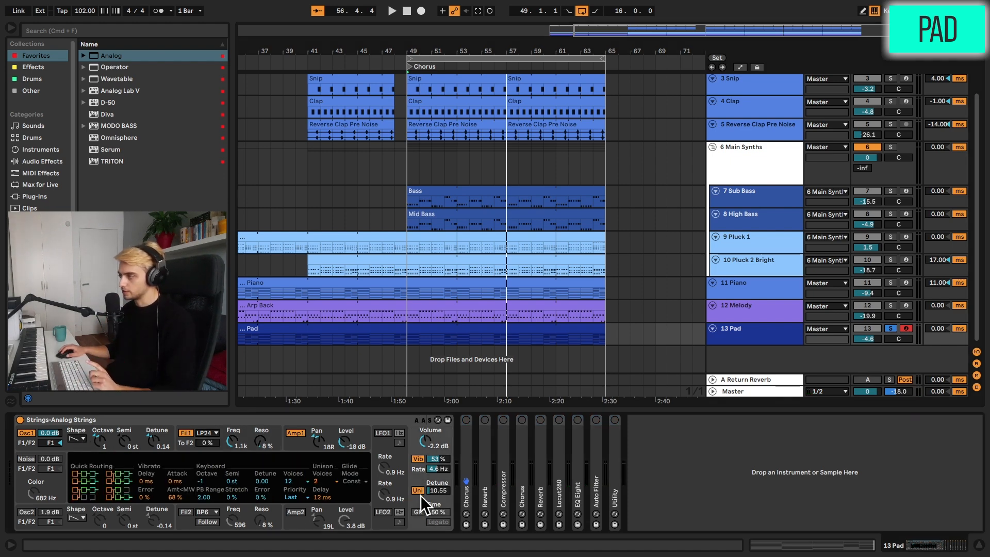
pyautogui.click(199, 441)
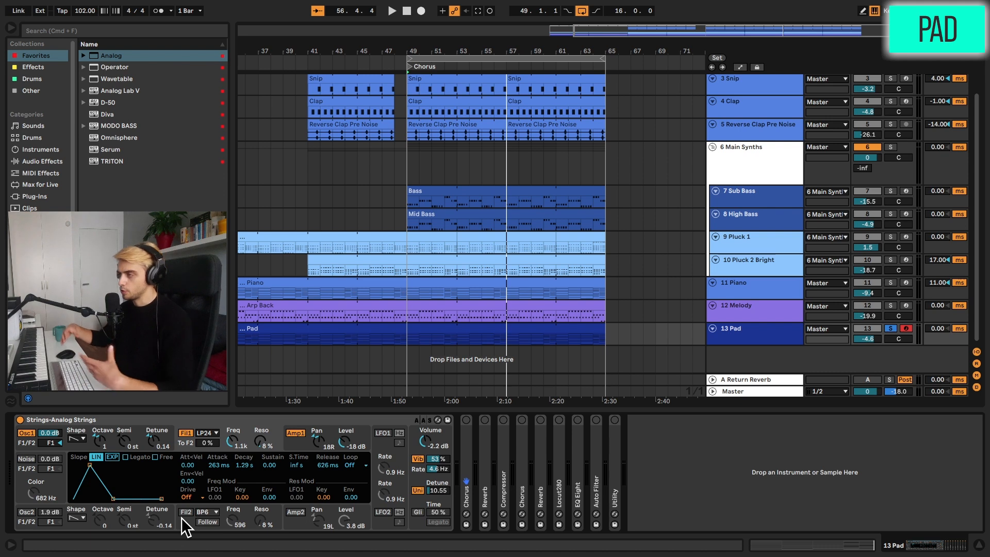
pyautogui.click(290, 447)
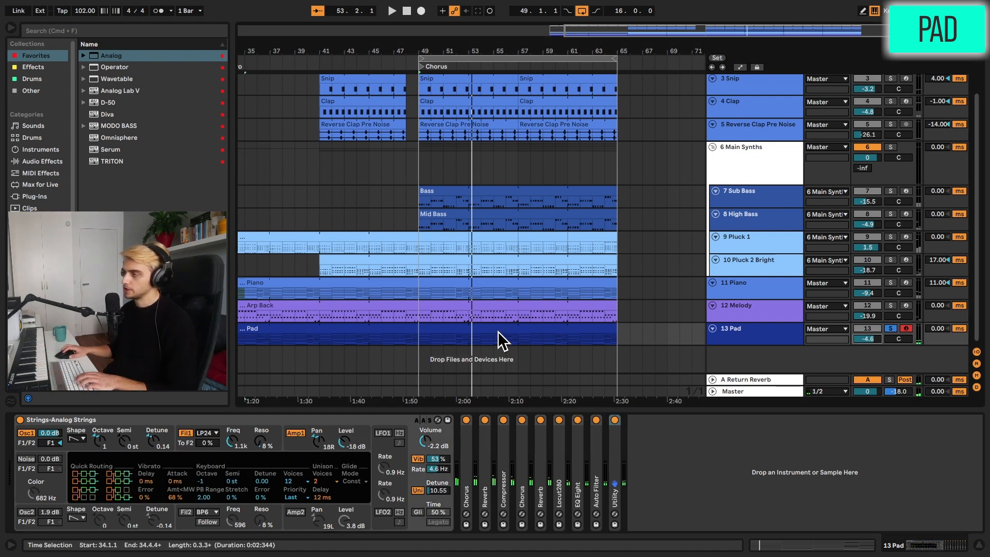
# Open the Pad clip's notes to examine its chord pattern, and return to the arrangement.
pyautogui.doubleClick(490, 325)
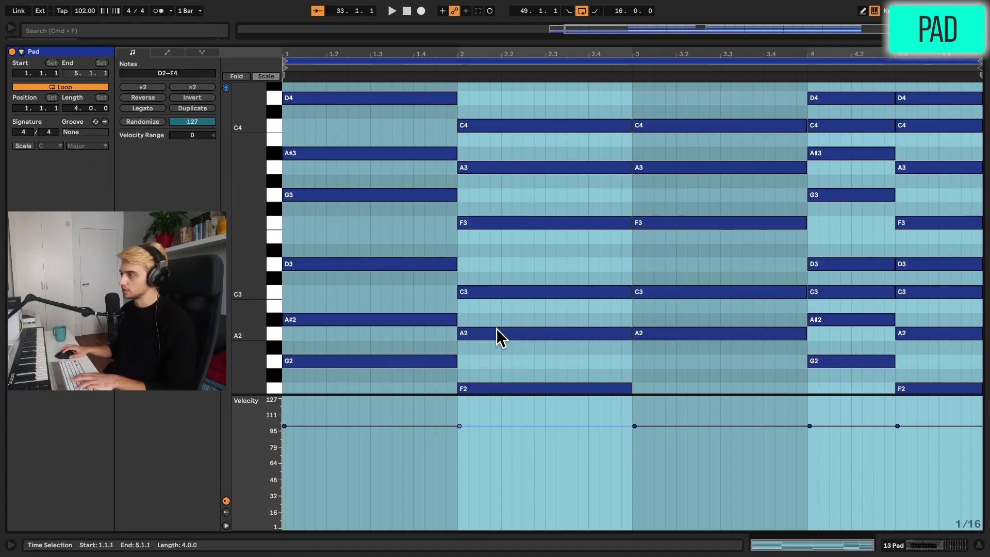
pyautogui.press('alt+super+e')
pyautogui.click(421, 340)
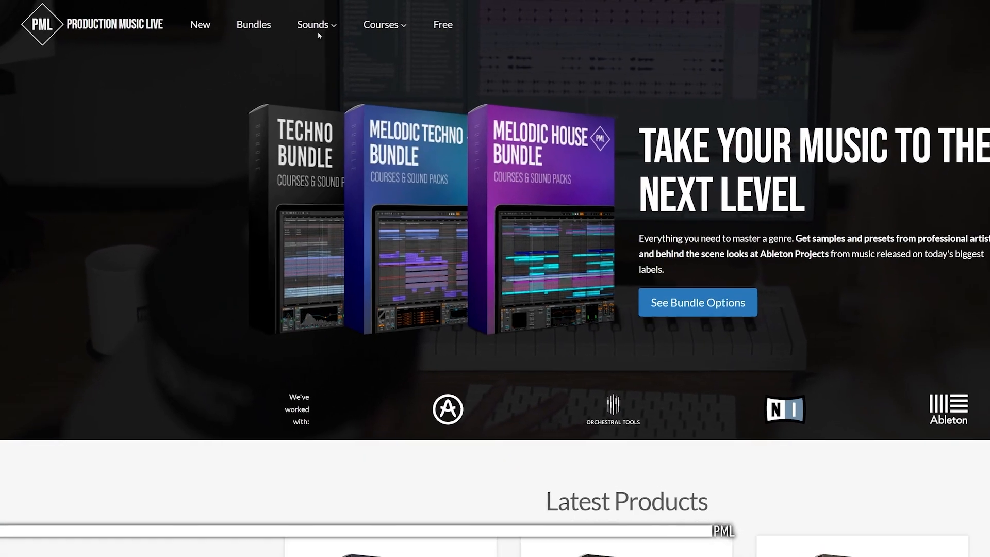
# Switch to the Production Music Live website, review the Beginner to Advanced in Ableton Live course page, and open a Foundations course lecture.
pyautogui.moveTo(401, 31)
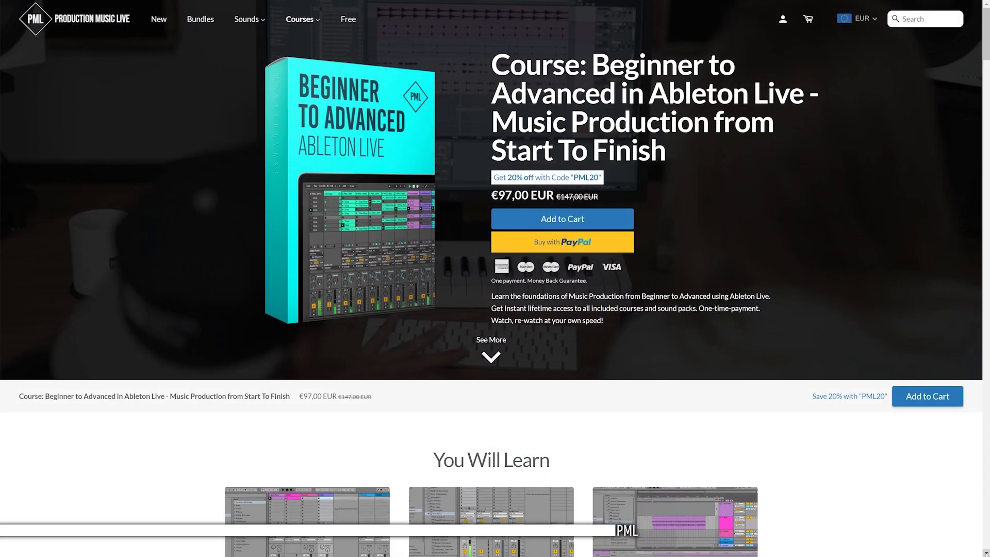
pyautogui.scroll(-8, 490, 279)
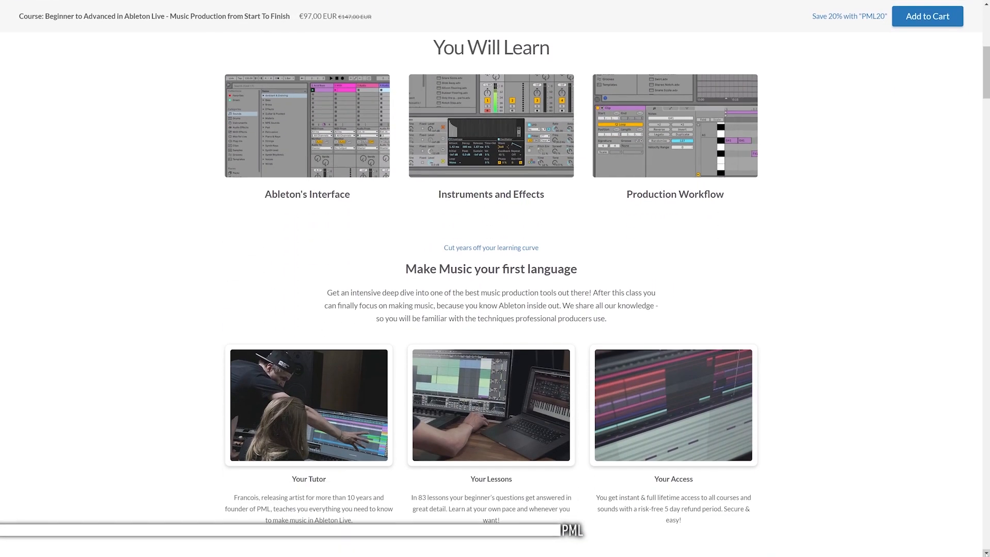
pyautogui.scroll(-10, 491, 278)
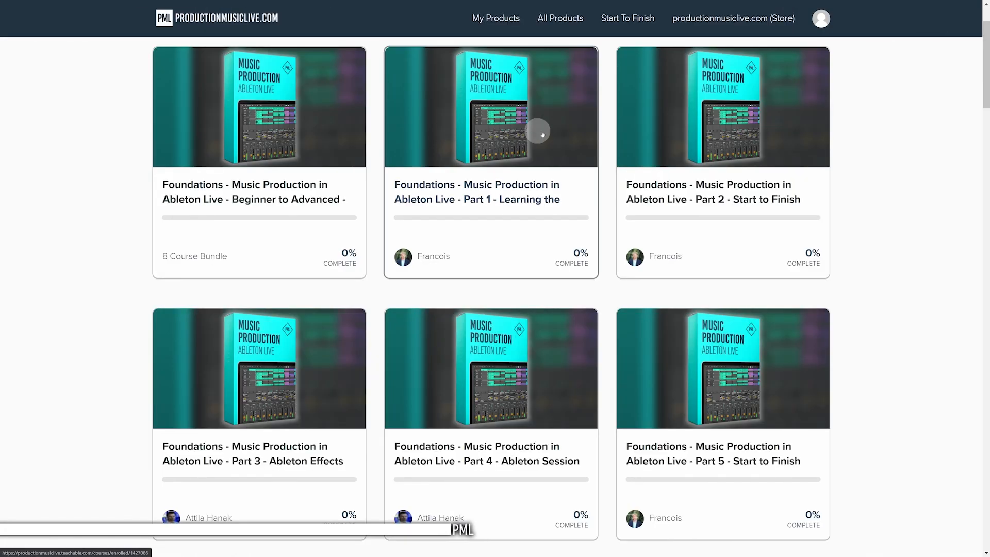
pyautogui.click(500, 362)
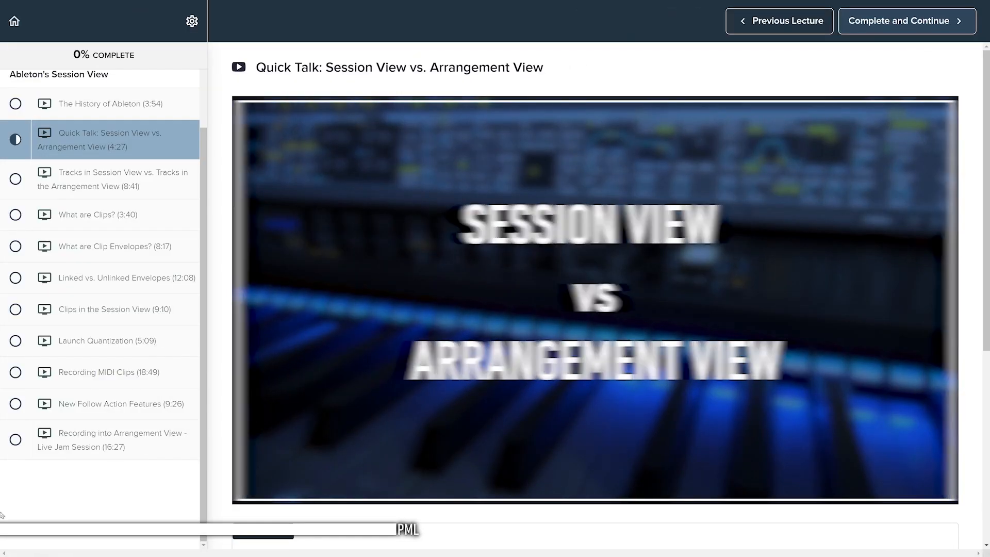